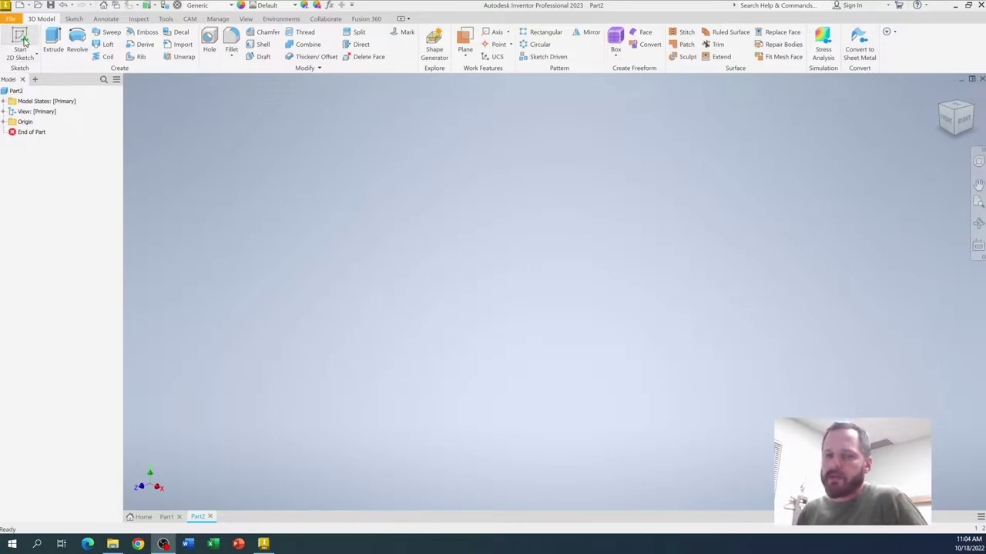
# Step: Start a new 2D sketch so the three origin planes appear for choosing a sketch plane
pyautogui.click(22, 40)
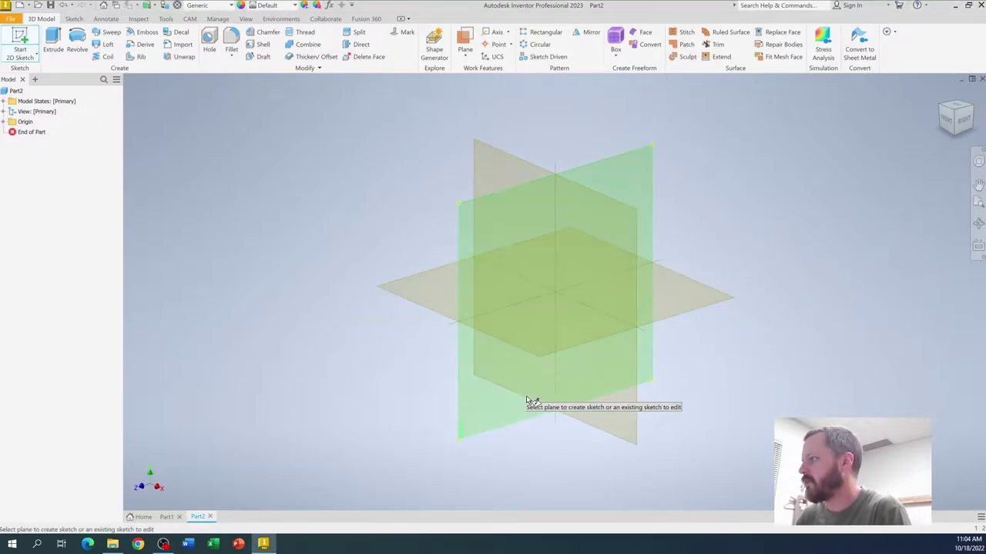
pyautogui.click(473, 228)
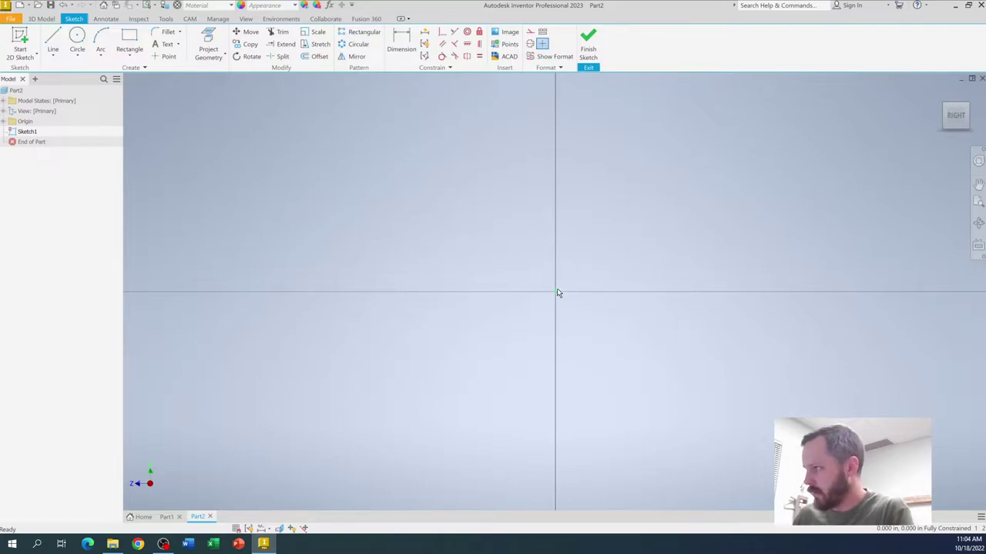
pyautogui.scroll(-2, 654, 216)
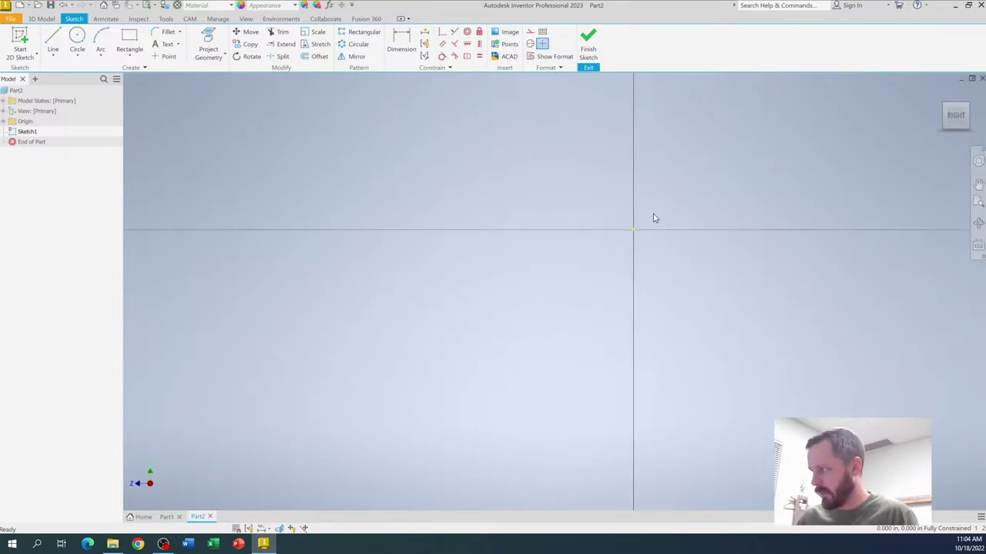
pyautogui.moveTo(680, 219)
pyautogui.mouseDown(button='middle')
pyautogui.moveTo(687, 211)
pyautogui.moveTo(344, 363)
pyautogui.mouseUp(button='middle')
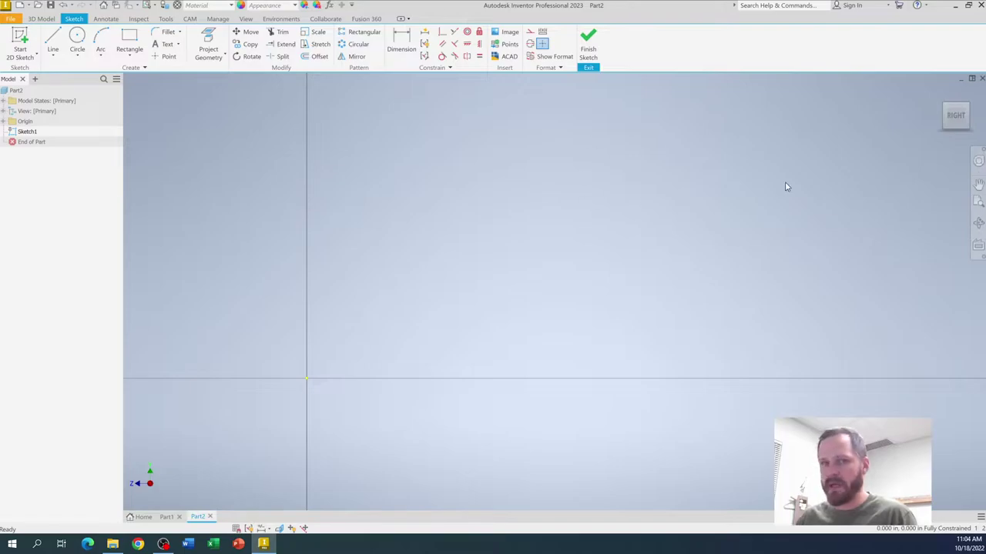
pyautogui.click(129, 43)
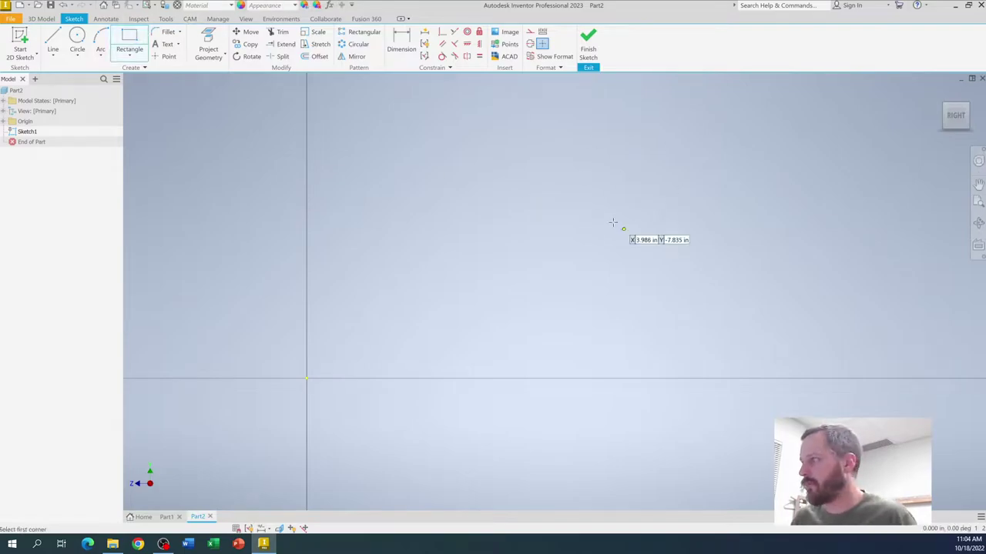
pyautogui.click(560, 172)
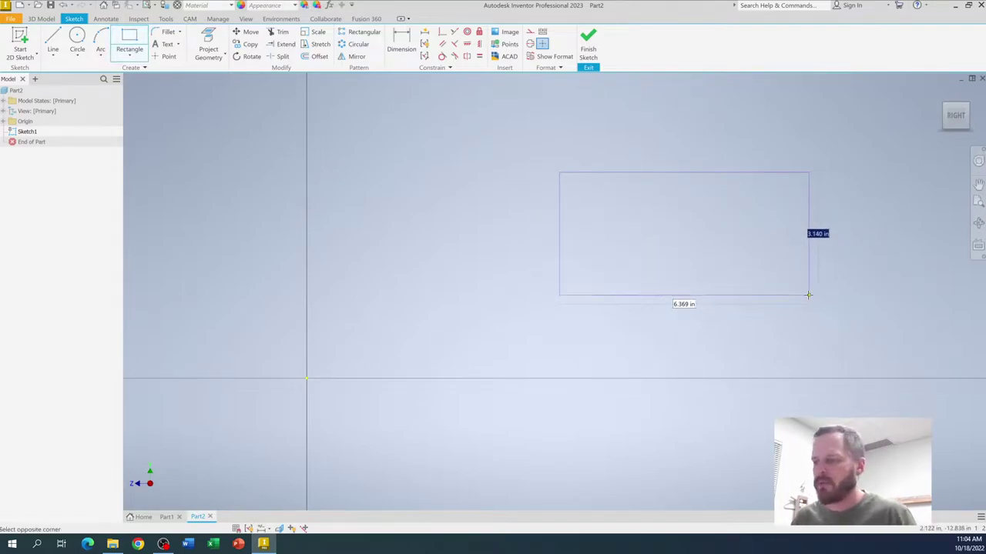
pyautogui.press('Escape')
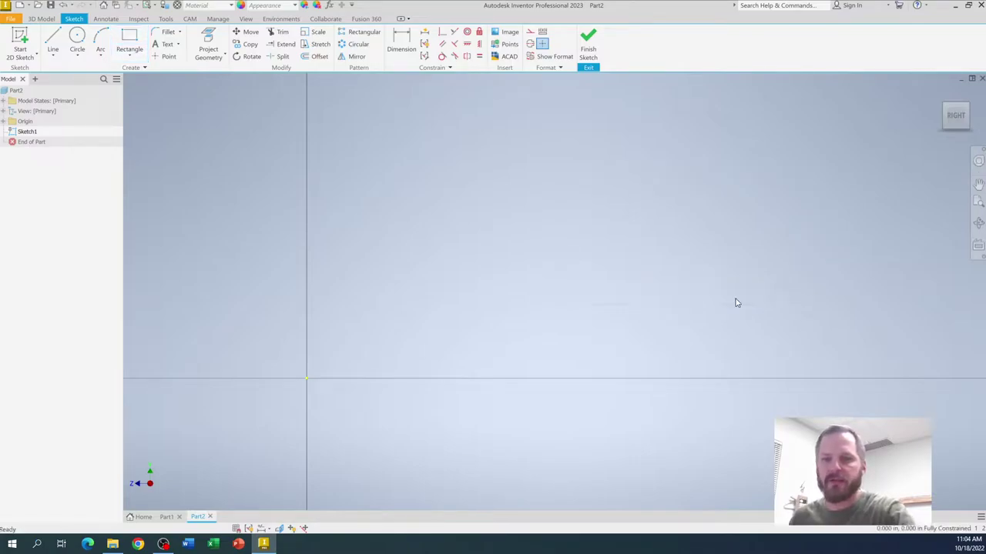
pyautogui.scroll(-2, 565, 288)
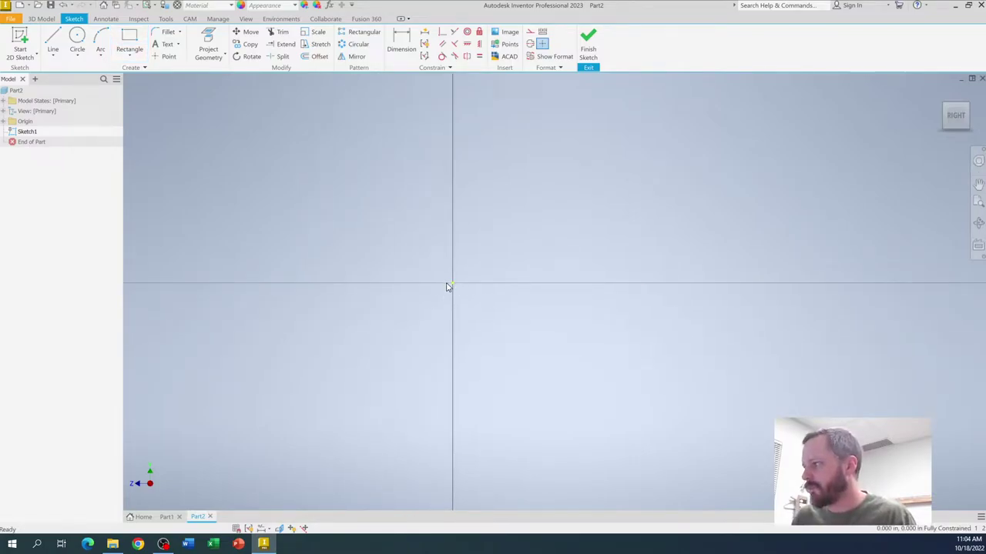
pyautogui.moveTo(586, 297)
pyautogui.mouseDown(button='middle')
pyautogui.moveTo(594, 310)
pyautogui.moveTo(585, 321)
pyautogui.moveTo(521, 326)
pyautogui.mouseUp(button='middle')
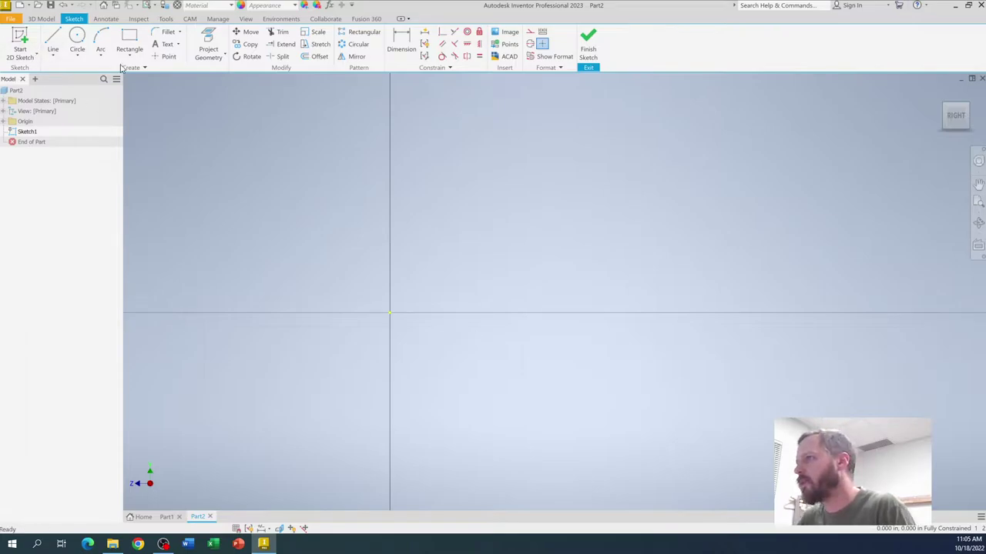
pyautogui.moveTo(438, 253)
pyautogui.mouseDown(button='middle')
pyautogui.moveTo(552, 251)
pyautogui.moveTo(537, 253)
pyautogui.mouseUp(button='middle')
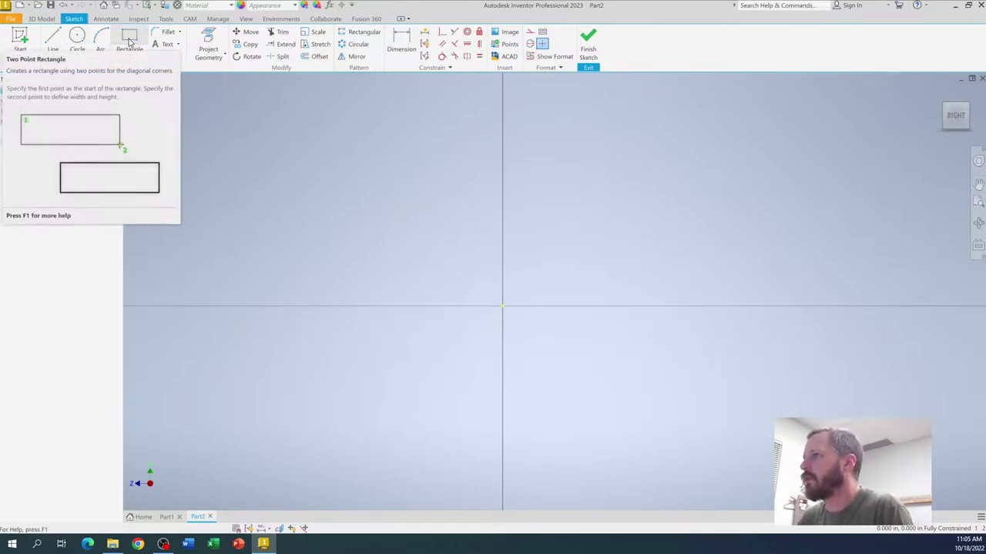
# Step: Draw a 4 in high by 8 in wide rectangle with one corner on the sketch origin
pyautogui.click(130, 37)
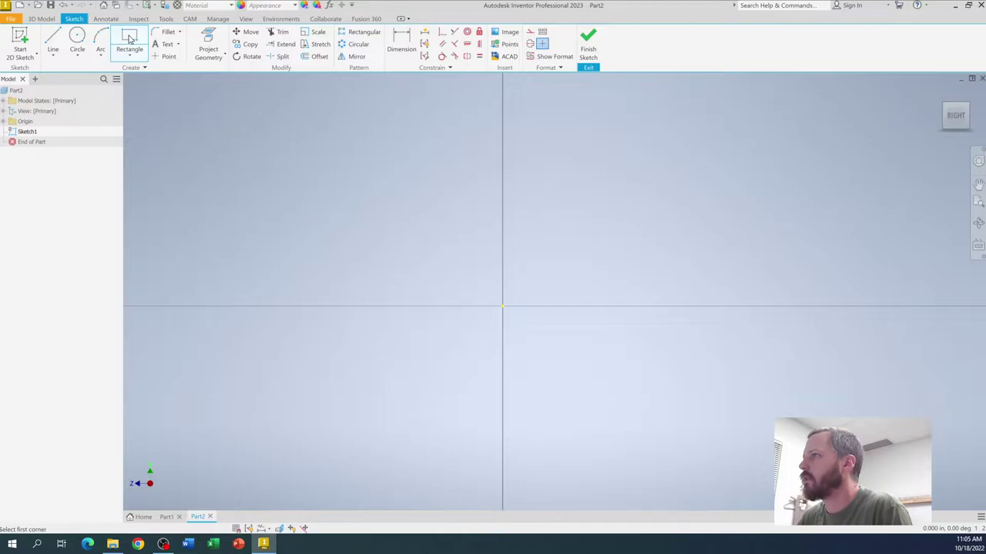
pyautogui.click(502, 306)
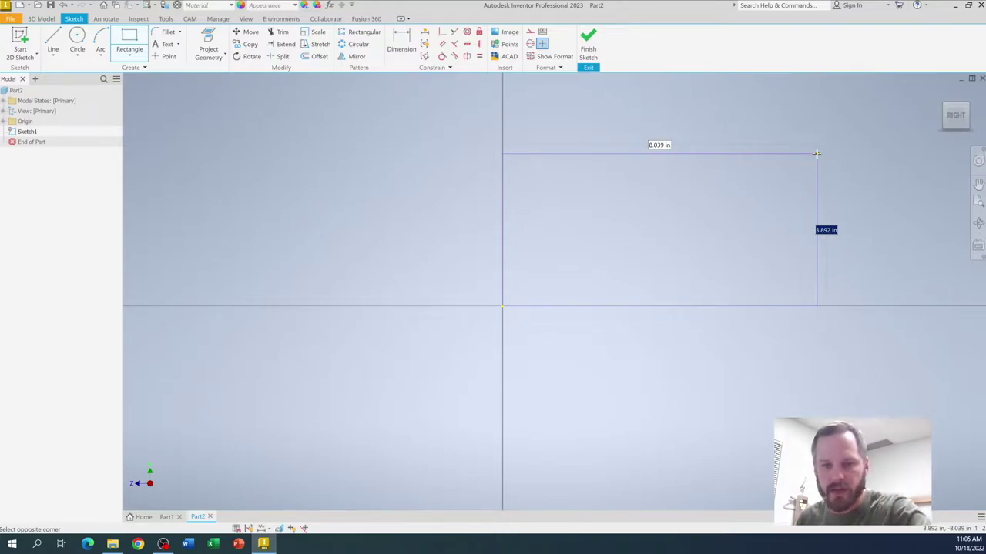
pyautogui.write('4')
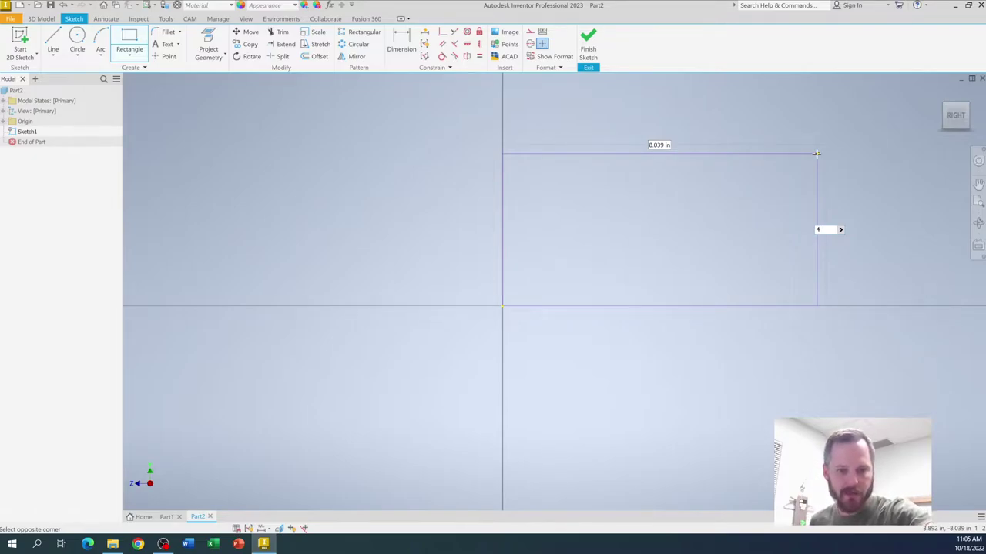
pyautogui.press('Tab')
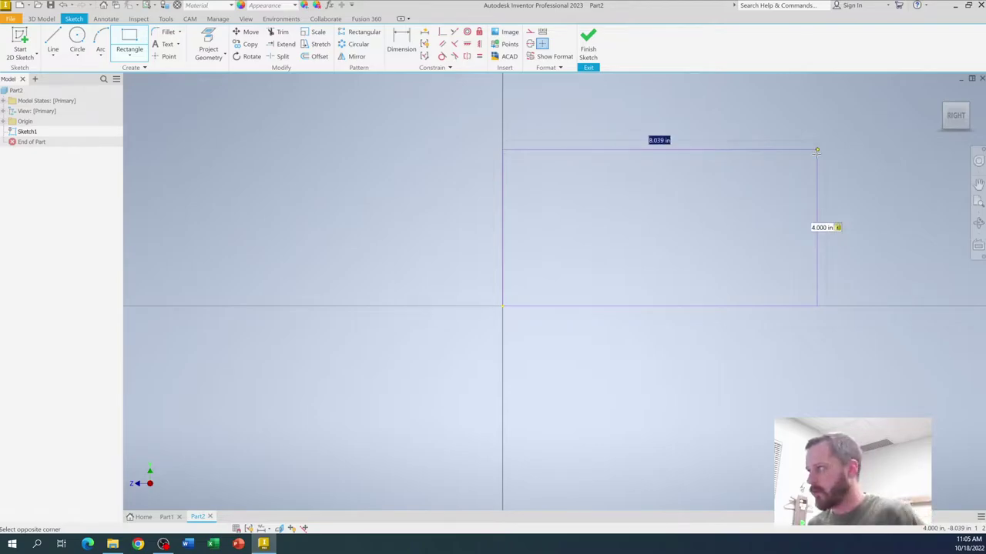
pyautogui.write('8')
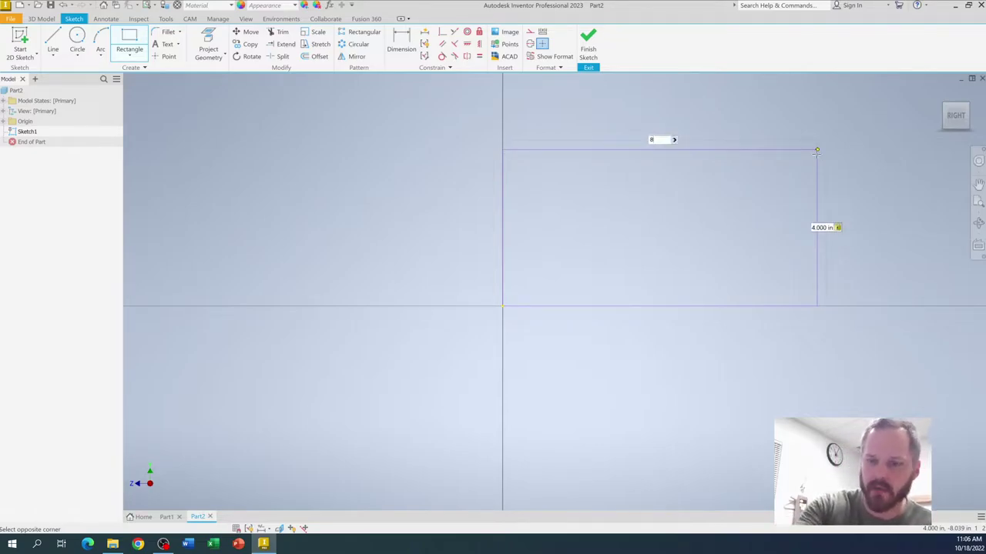
pyautogui.press('Return')
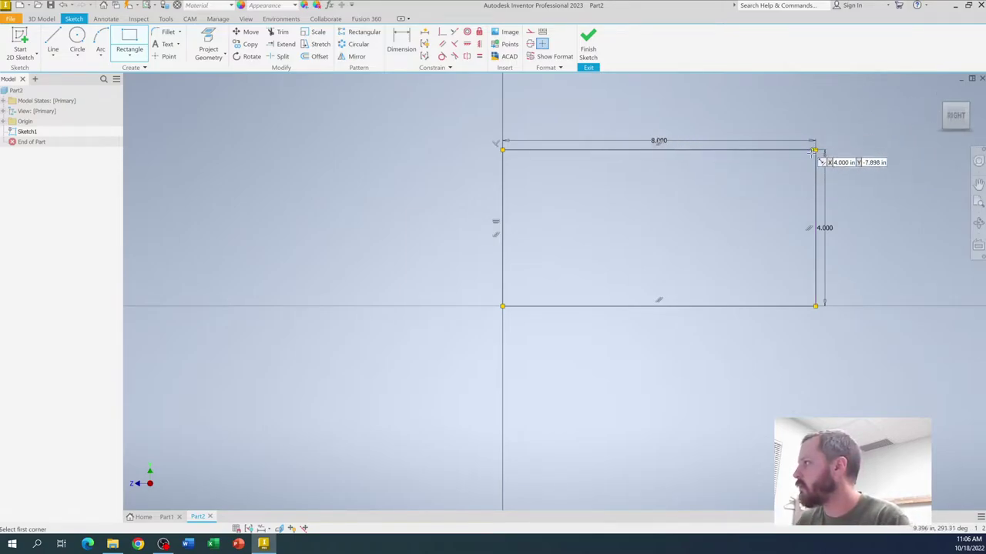
pyautogui.moveTo(862, 168); pyautogui.dragTo(709, 235, button='middle')
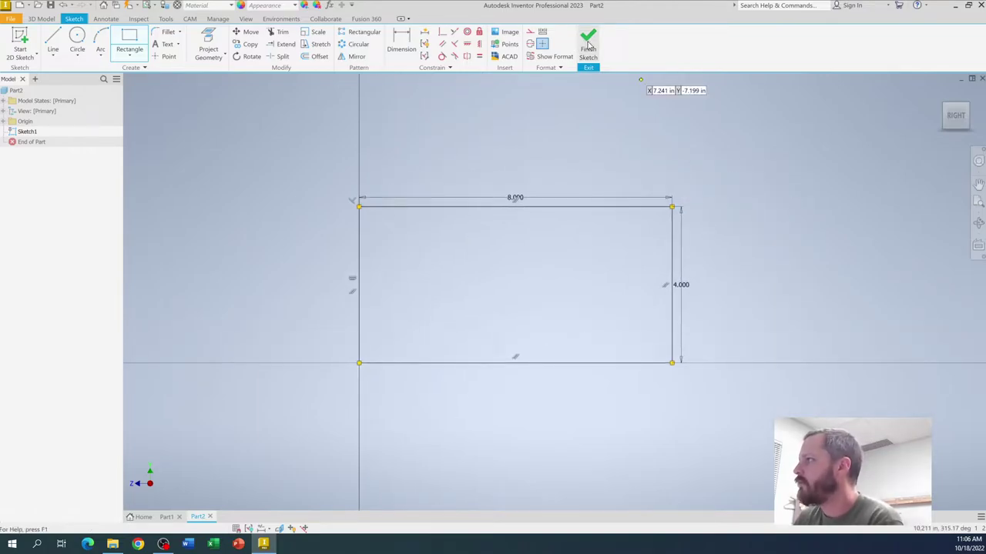
# Step: Finish Sketch1, reopen it from the model tree, and exit again leaving the 8 by 4 rectangle unchanged
pyautogui.click(588, 39)
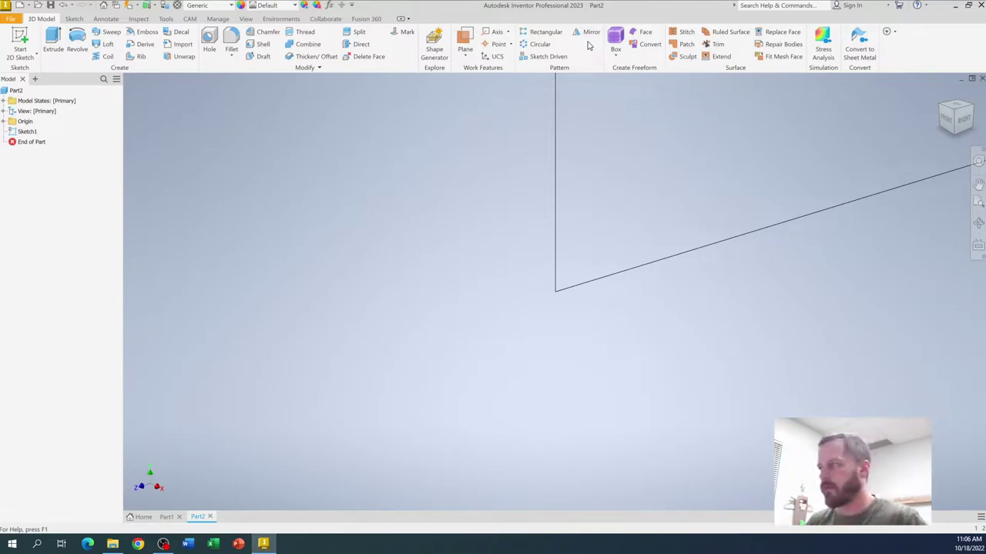
pyautogui.moveTo(721, 205)
pyautogui.mouseDown(button='middle')
pyautogui.moveTo(530, 352)
pyautogui.moveTo(517, 352)
pyautogui.mouseUp(button='middle')
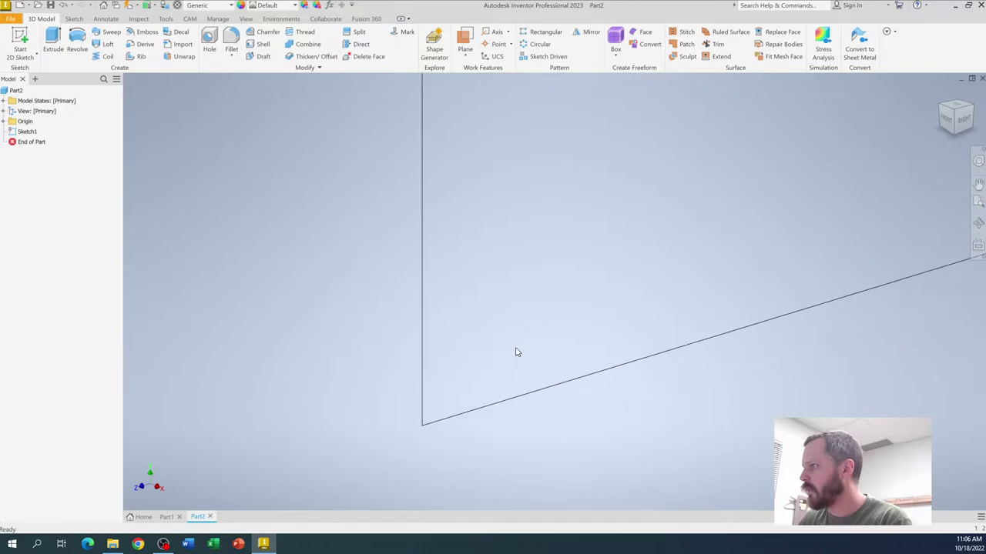
pyautogui.scroll(-5, 531, 331)
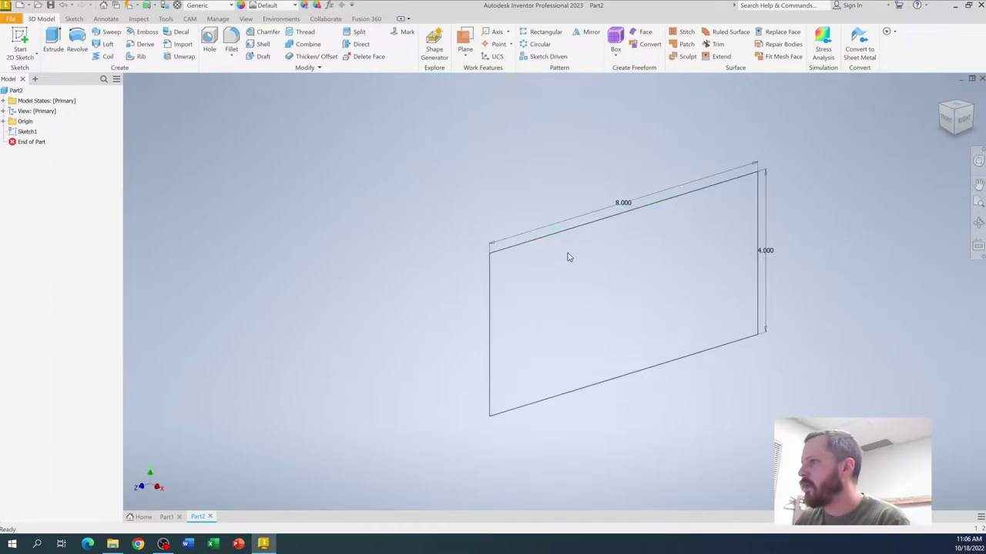
pyautogui.click(27, 132)
pyautogui.keyDown('shift'); pyautogui.moveTo(647, 193); pyautogui.dragTo(593, 164, button='middle'); pyautogui.keyUp('shift')
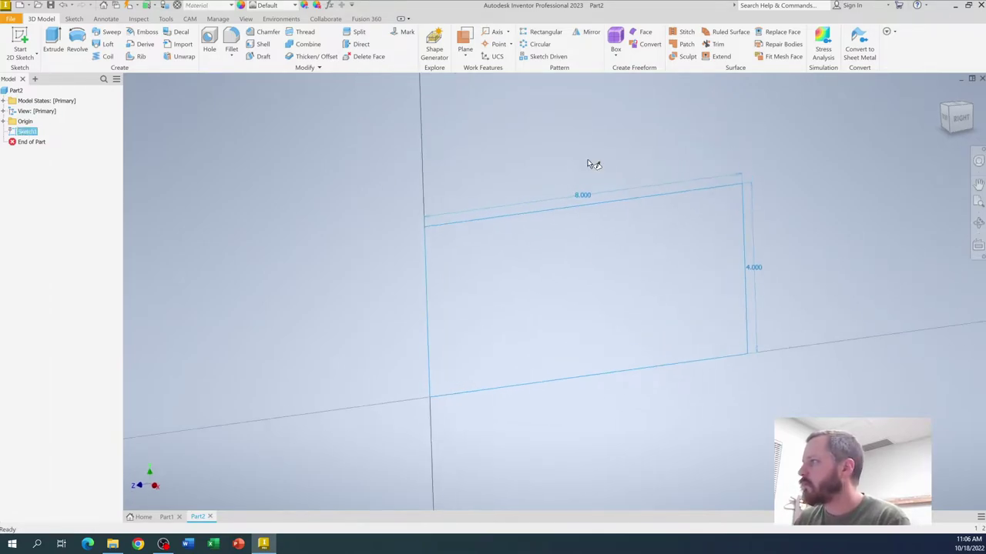
pyautogui.doubleClick(593, 165)
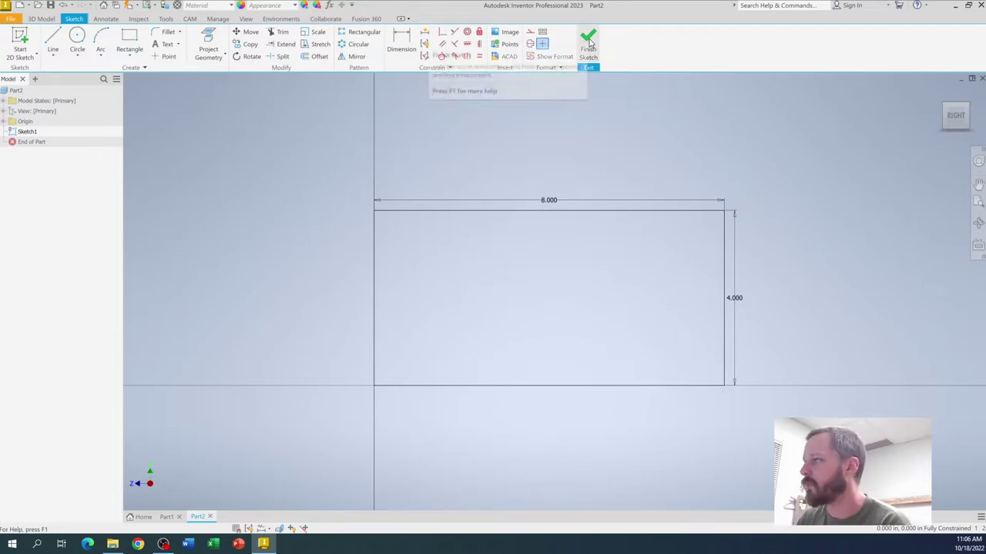
pyautogui.click(588, 43)
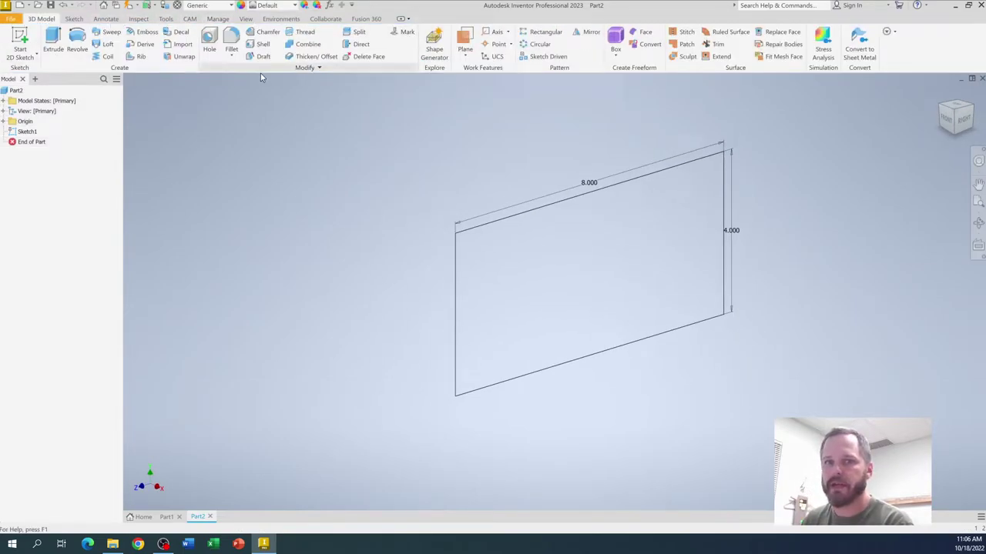
pyautogui.moveTo(408, 203); pyautogui.dragTo(421, 246, button='middle')
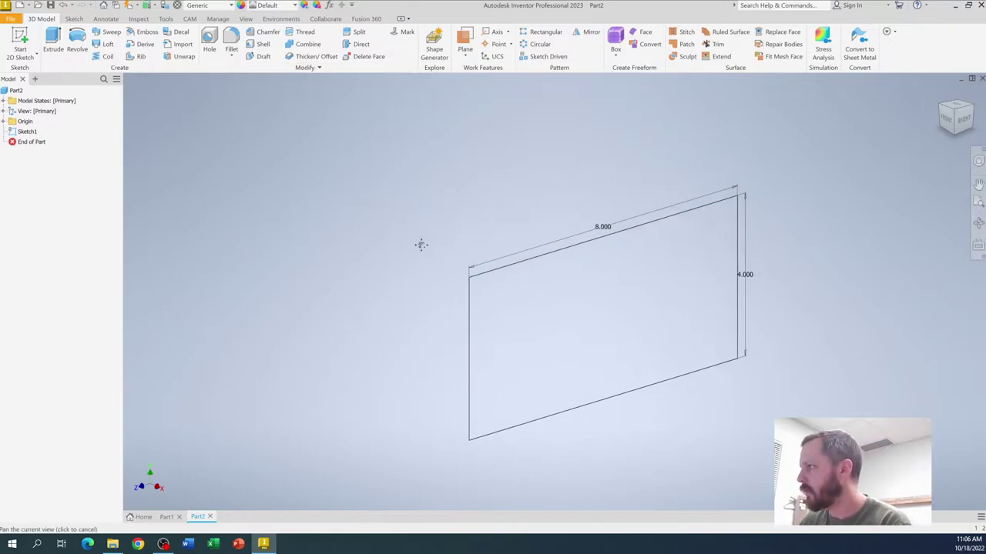
pyautogui.click(51, 38)
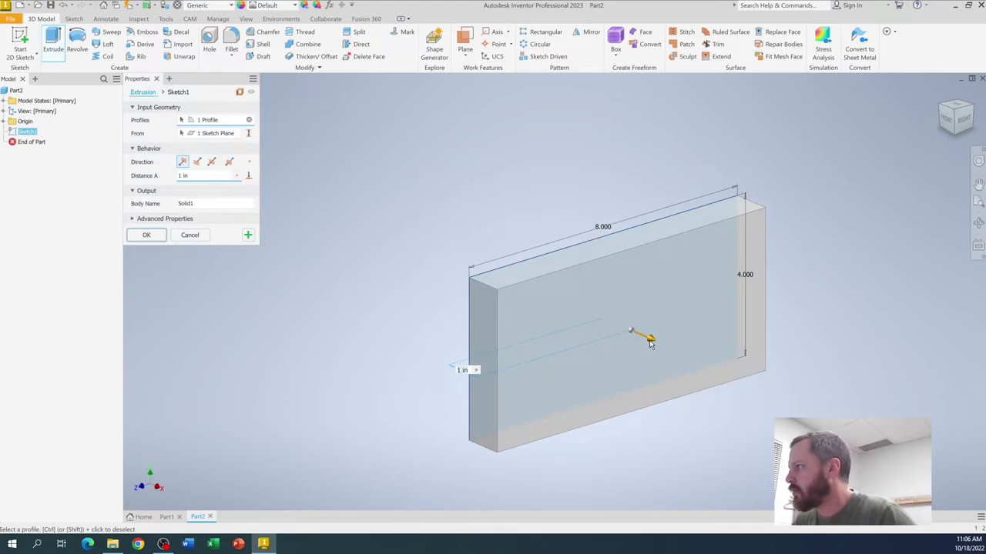
pyautogui.moveTo(647, 337); pyautogui.dragTo(489, 270)
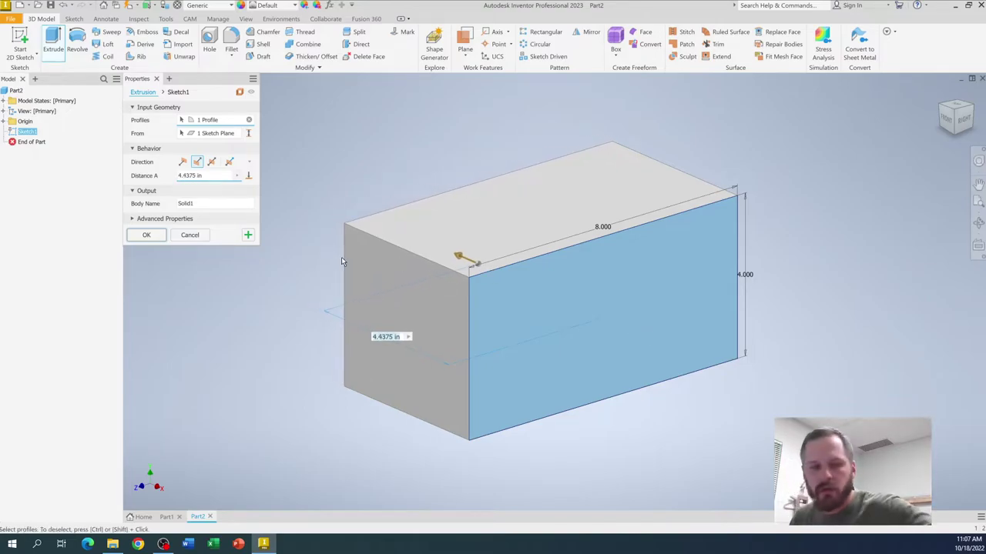
pyautogui.click(179, 177)
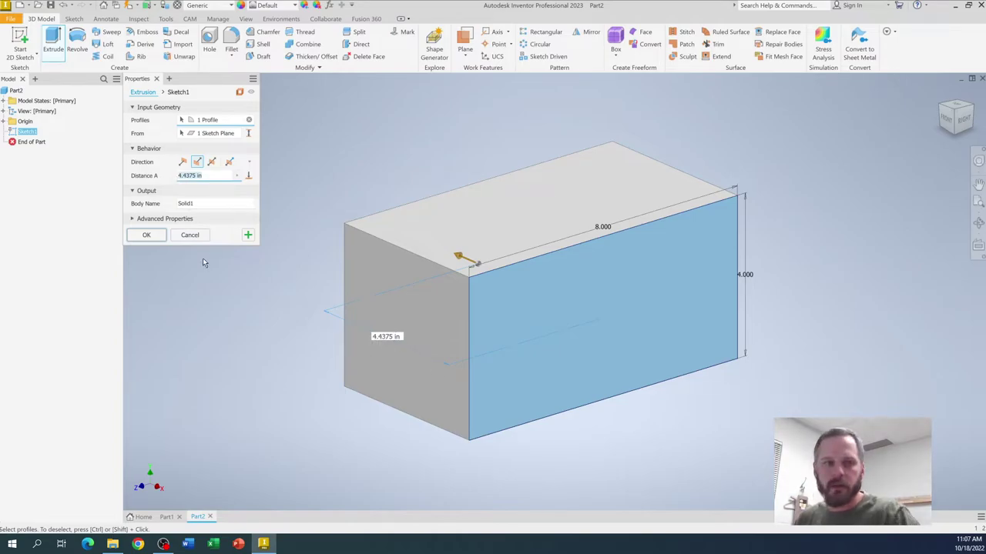
pyautogui.write('3')
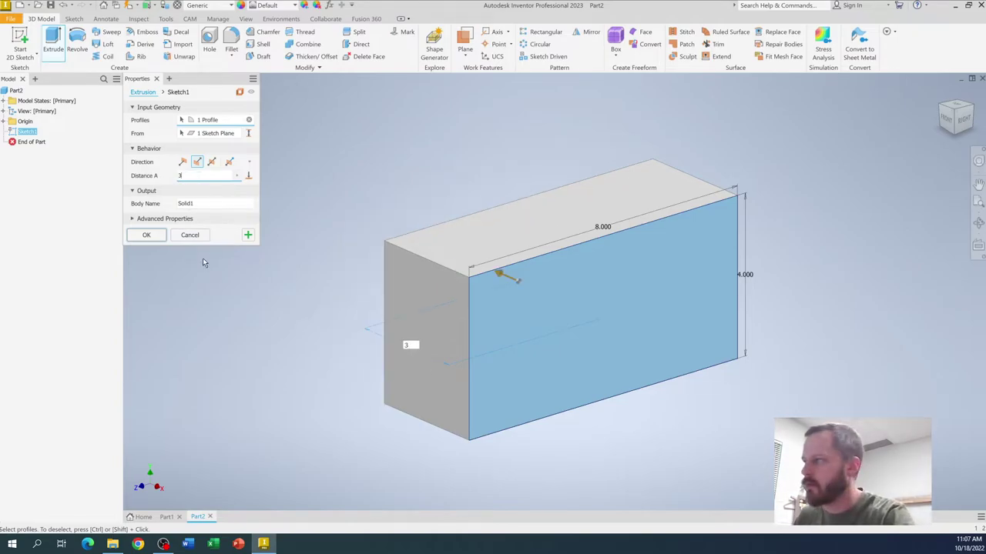
pyautogui.press('Return')
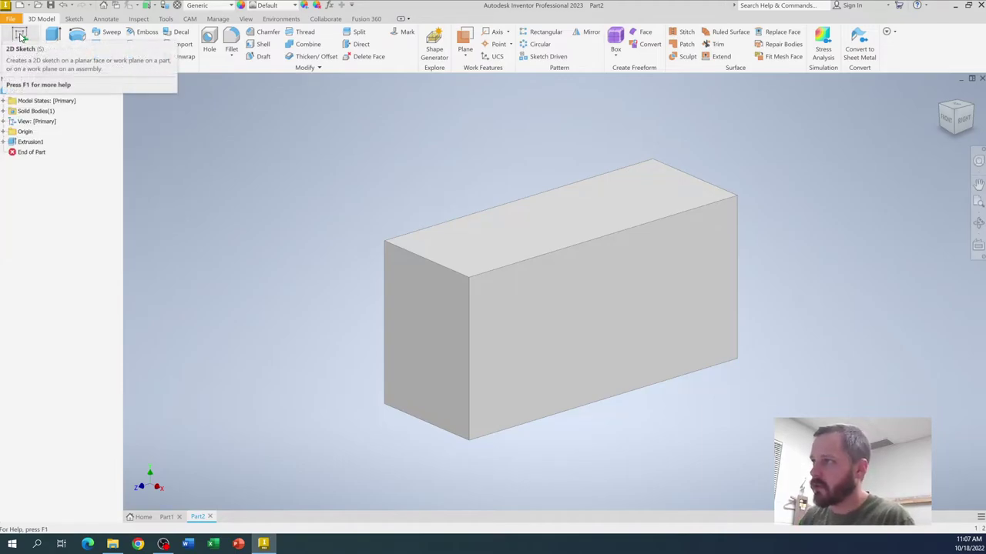
# Step: Start a new 2D sketch on the block's front face
pyautogui.click(21, 37)
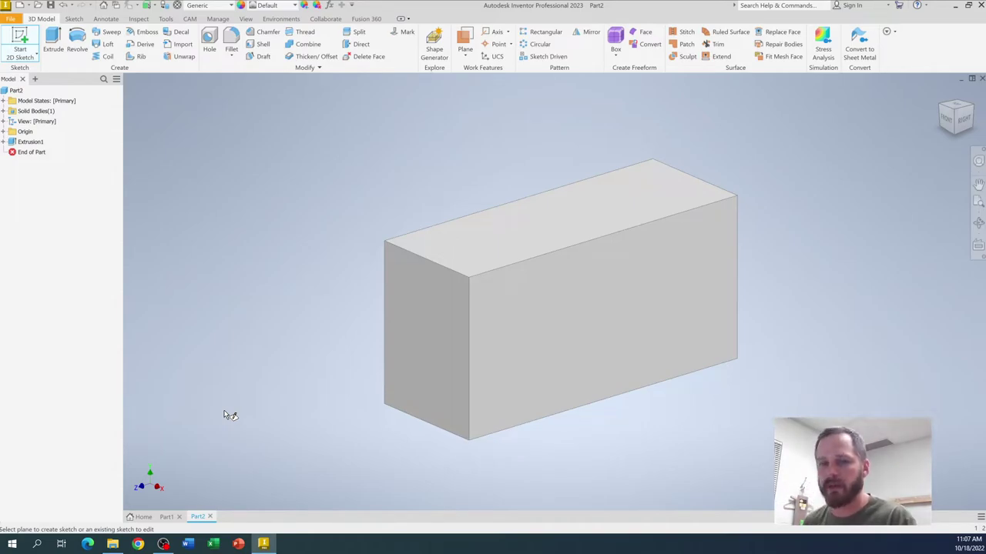
pyautogui.click(443, 322)
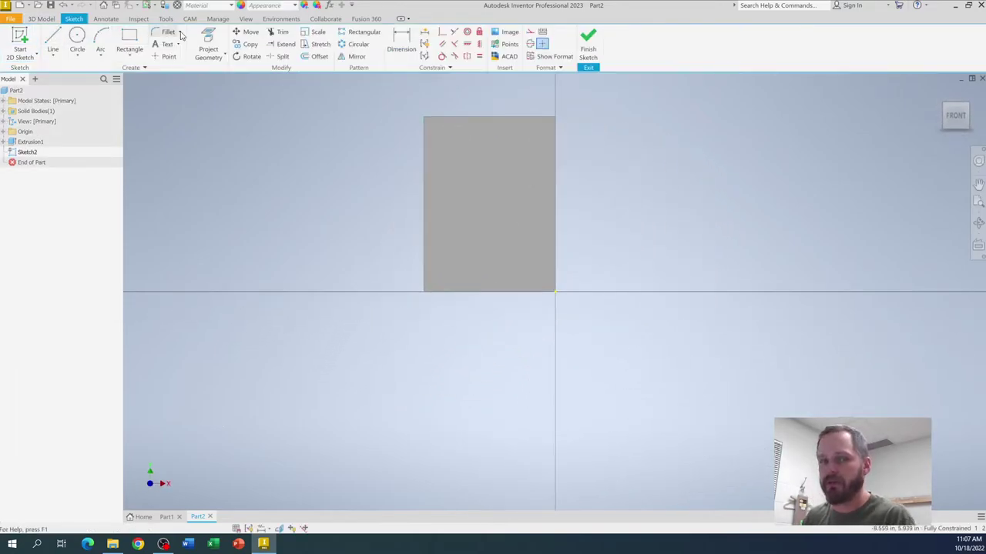
pyautogui.moveTo(693, 155)
pyautogui.mouseDown()
pyautogui.moveTo(682, 231)
pyautogui.moveTo(699, 291)
pyautogui.mouseUp()
# Step: Draw a triangular roof outline overhanging both sides of the block's top edge and finish the sketch
pyautogui.click(51, 37)
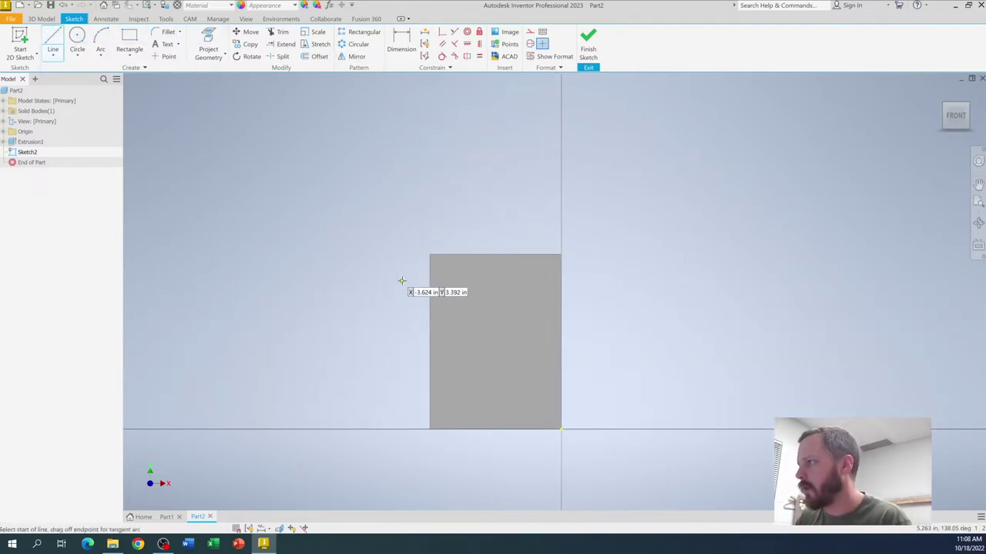
pyautogui.click(428, 255)
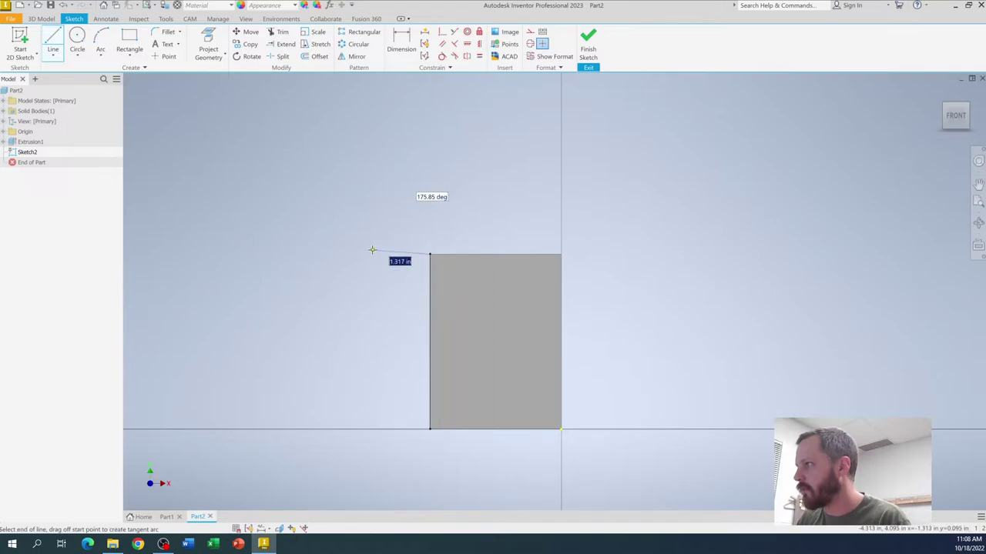
pyautogui.click(372, 254)
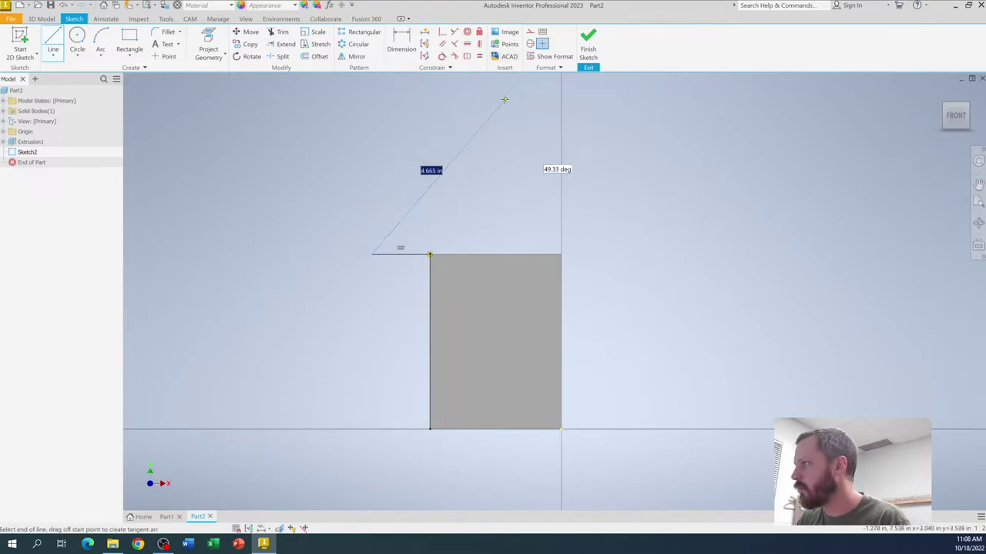
pyautogui.click(504, 100)
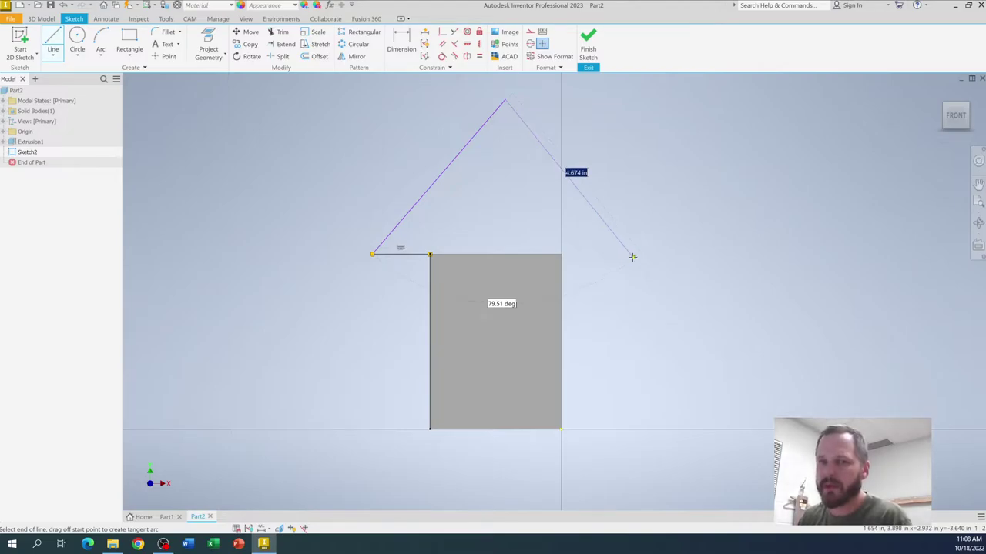
pyautogui.click(626, 255)
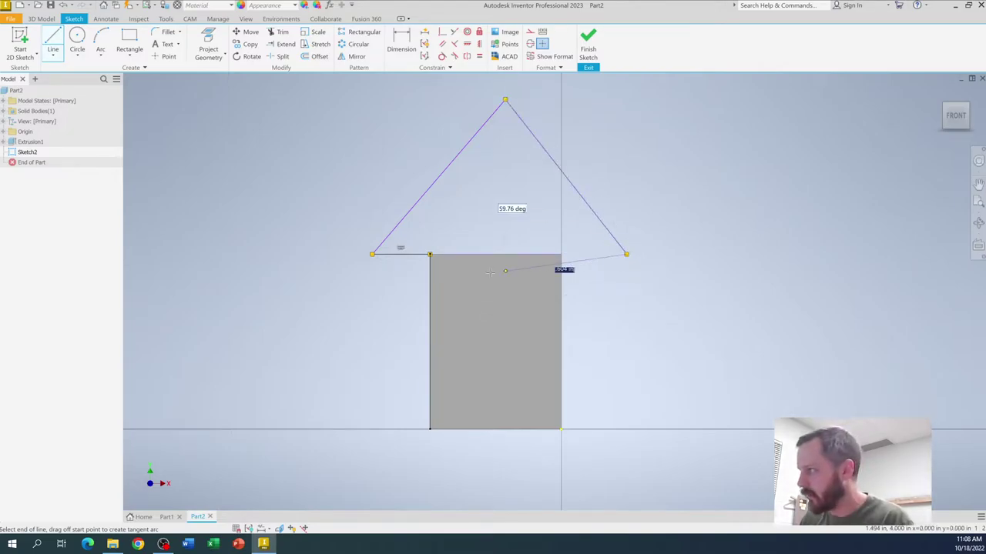
pyautogui.click(430, 254)
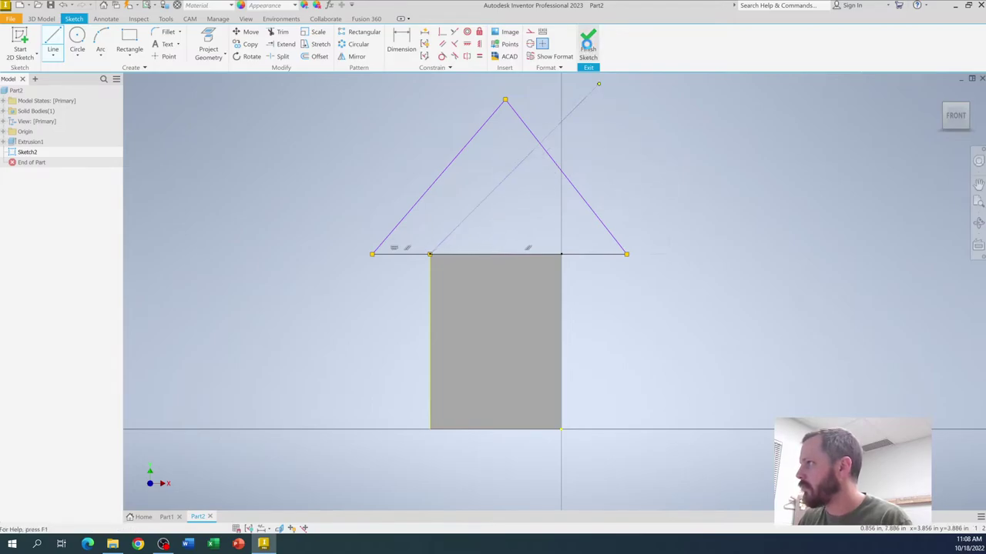
pyautogui.click(587, 45)
# Step: Extrude the roof triangle 8.5625 in back along the block
pyautogui.click(54, 42)
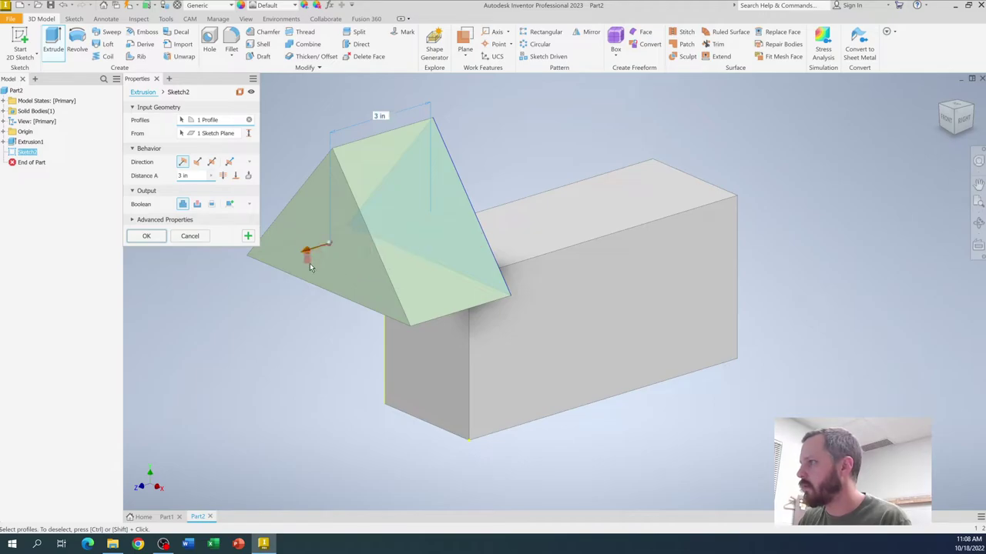
pyautogui.moveTo(306, 254); pyautogui.dragTo(688, 167)
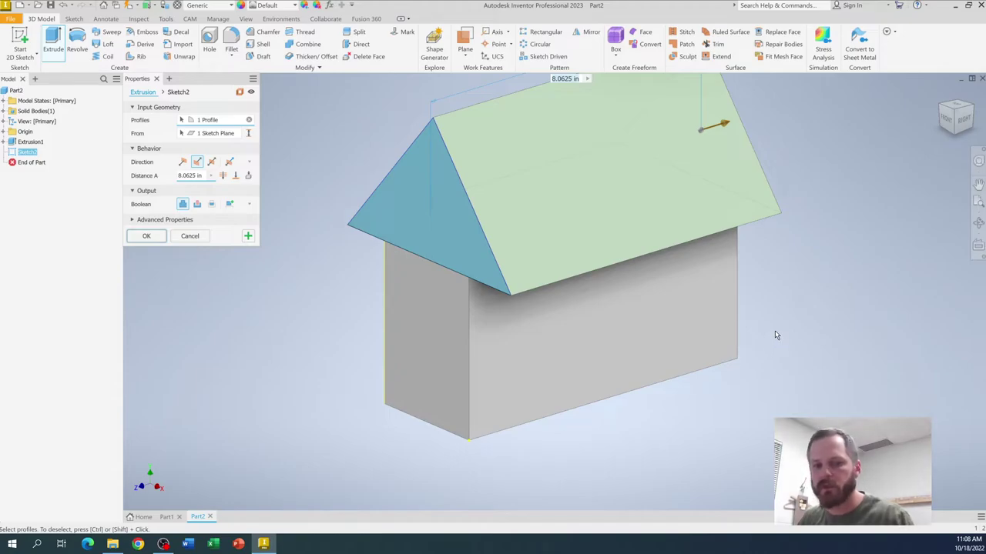
pyautogui.moveTo(776, 344); pyautogui.dragTo(657, 202, button='middle')
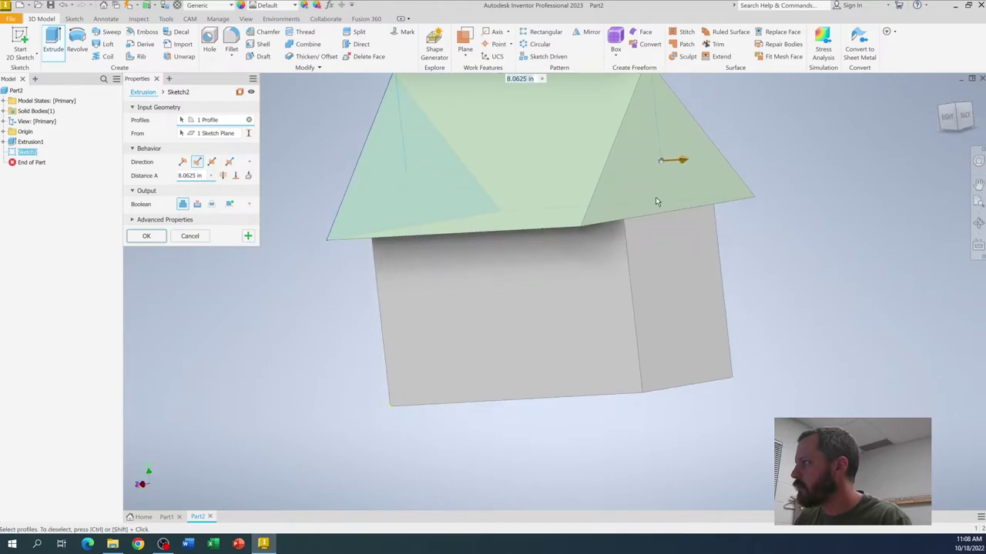
pyautogui.moveTo(680, 163); pyautogui.dragTo(680, 306)
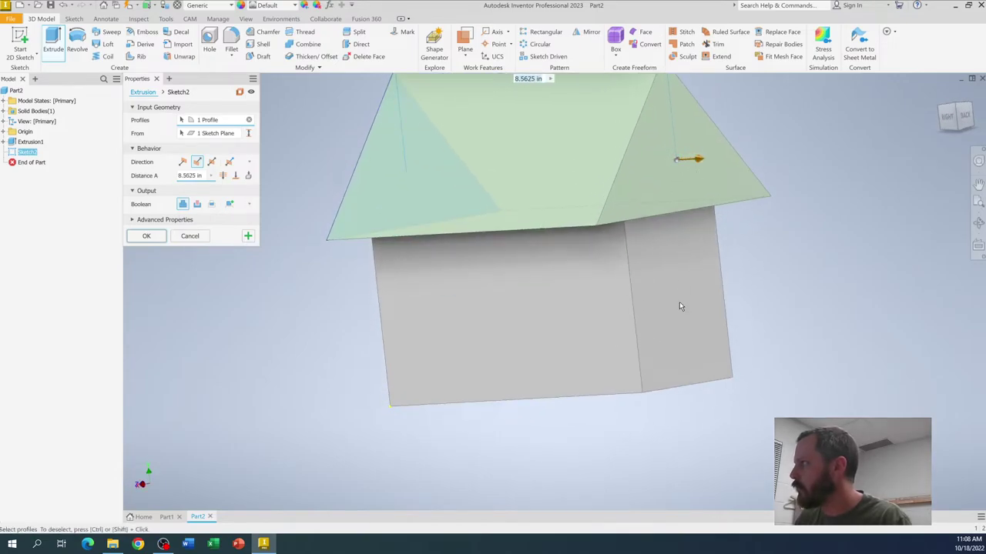
pyautogui.moveTo(680, 306)
pyautogui.keyDown('shift'); pyautogui.mouseDown(button='middle')
pyautogui.moveTo(685, 286)
pyautogui.moveTo(683, 315)
pyautogui.mouseUp(button='middle'); pyautogui.keyUp('shift')
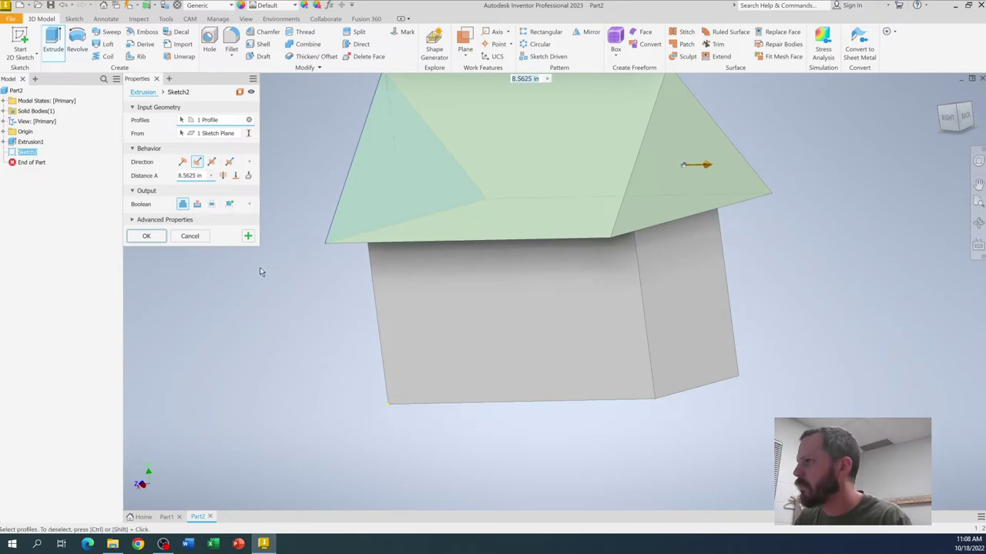
pyautogui.click(146, 235)
# Step: Sketch a doorway rectangle at the bottom of the front wall and preview it as a 0.750 in cut
pyautogui.scroll(5, 638, 342)
pyautogui.scroll(-6, 726, 324)
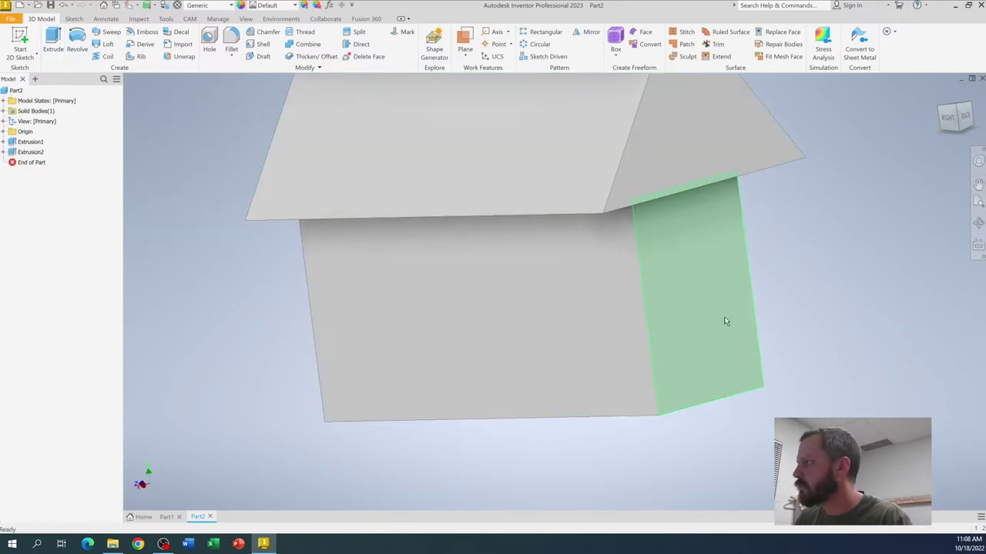
pyautogui.scroll(3, 826, 389)
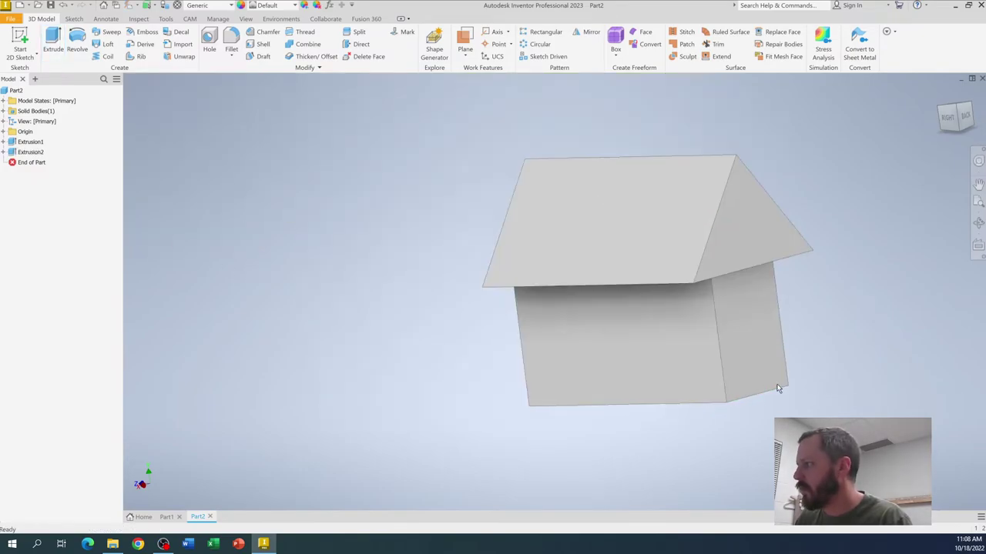
pyautogui.click(19, 35)
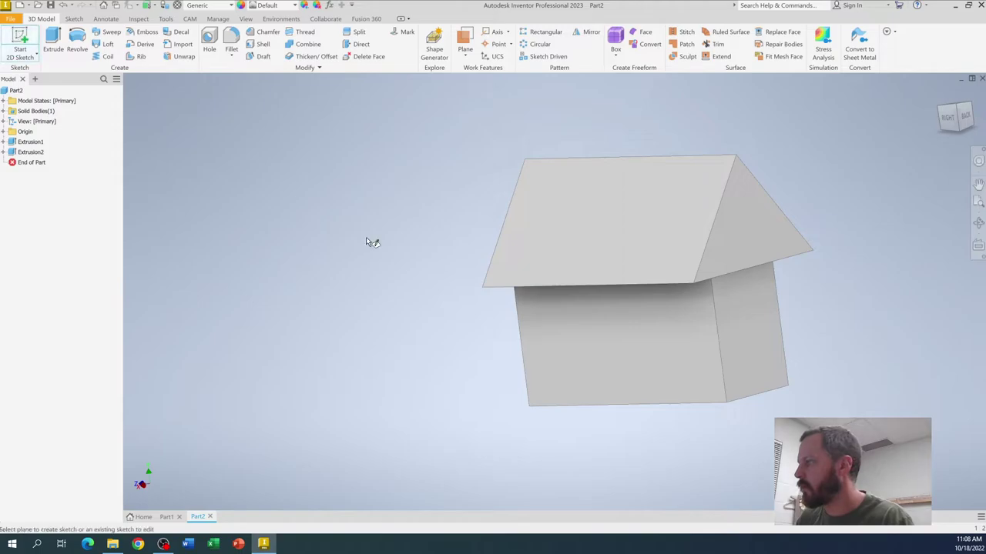
pyautogui.click(630, 383)
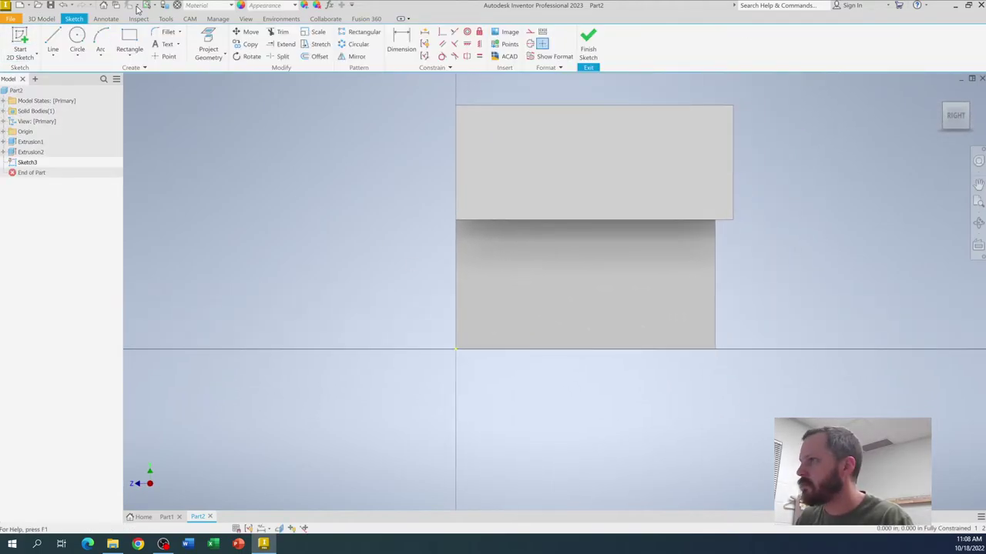
pyautogui.click(129, 38)
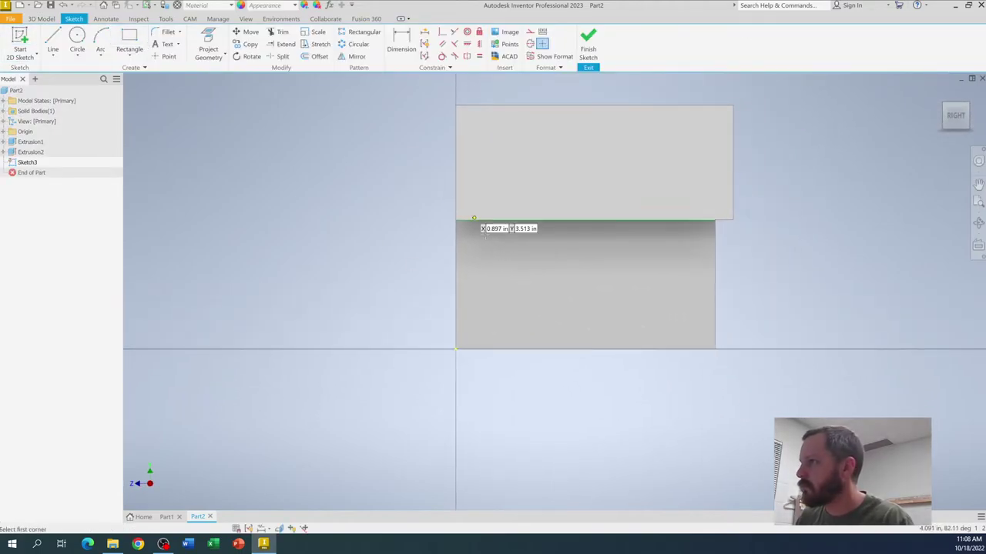
pyautogui.click(572, 290)
pyautogui.click(615, 349)
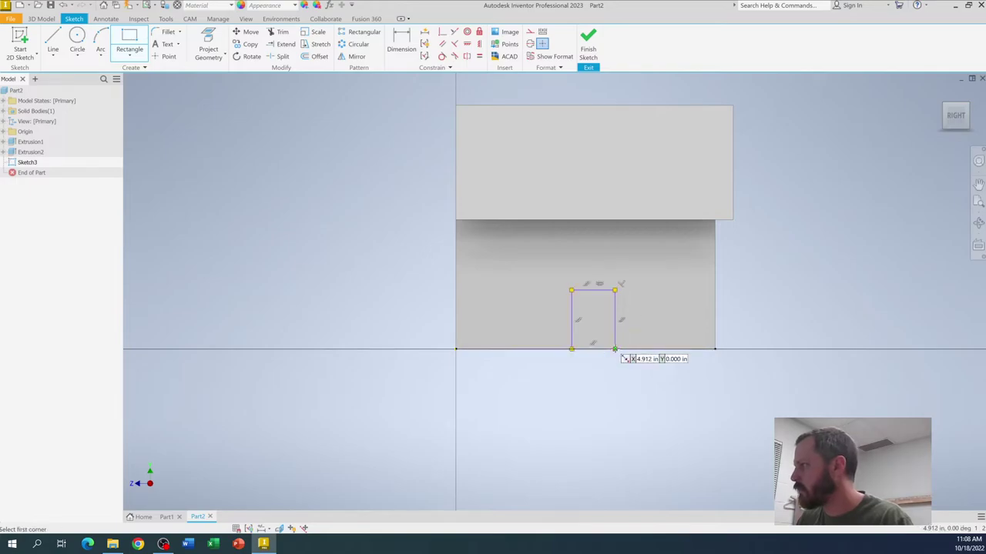
pyautogui.click(589, 50)
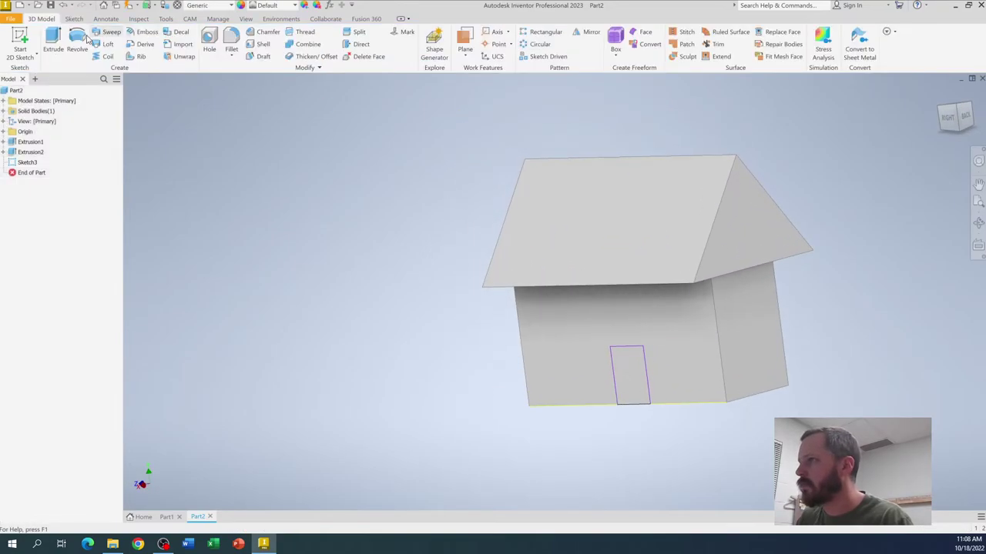
pyautogui.press('e')
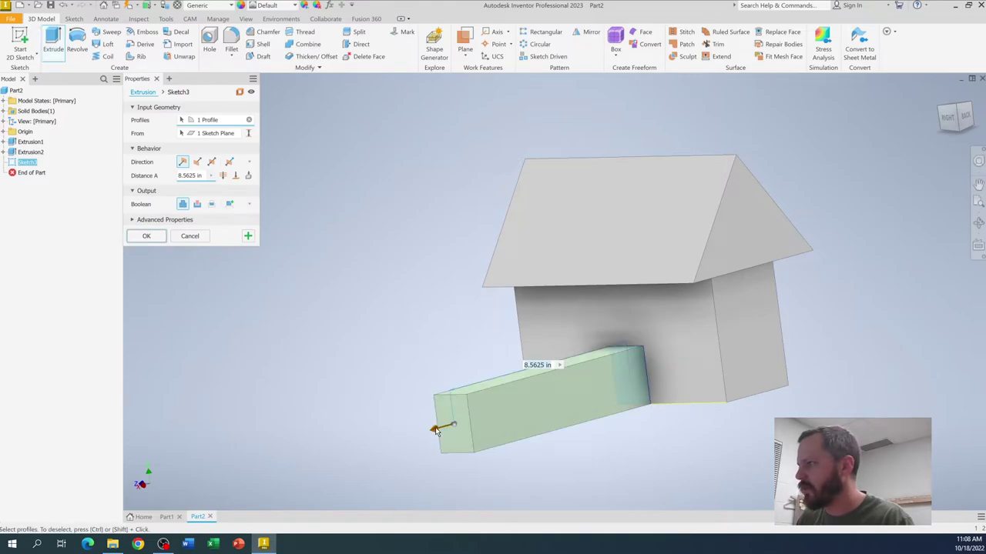
pyautogui.moveTo(435, 430); pyautogui.dragTo(631, 397)
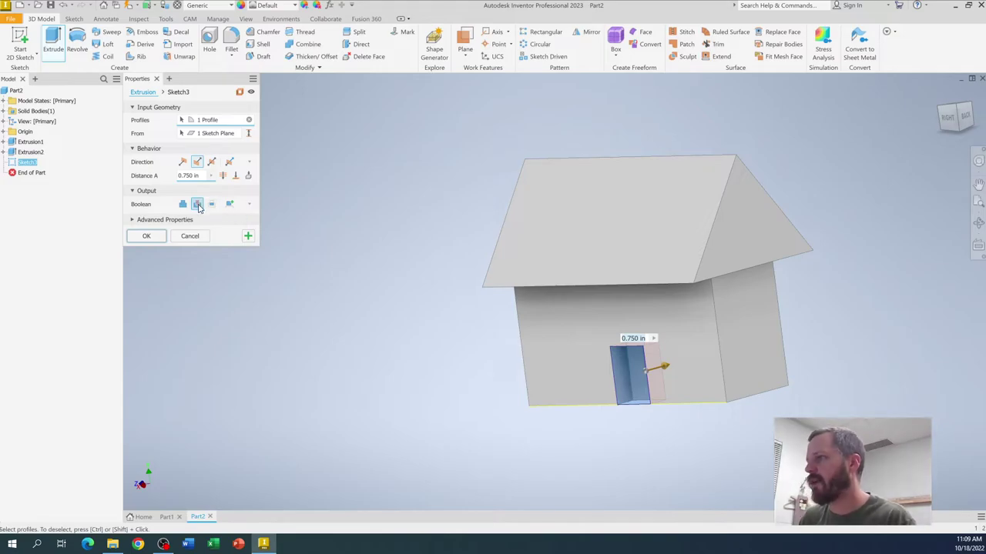
# Step: Apply the doorway cut, then sketch an inset rectangle on the house's bottom face
pyautogui.click(147, 235)
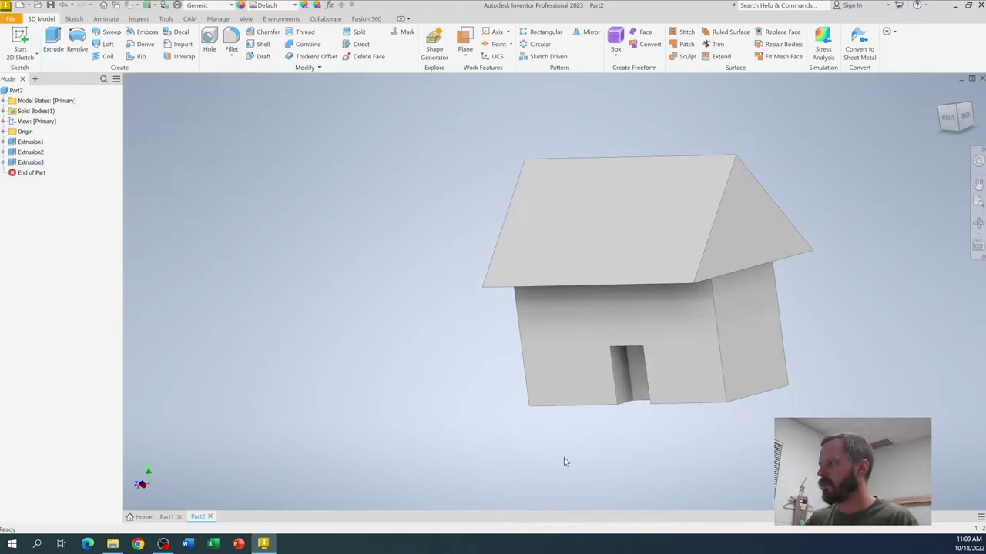
pyautogui.moveTo(688, 421)
pyautogui.keyDown('shift'); pyautogui.mouseDown(button='middle')
pyautogui.moveTo(671, 378)
pyautogui.moveTo(679, 424)
pyautogui.moveTo(670, 402)
pyautogui.moveTo(662, 347)
pyautogui.moveTo(674, 359)
pyautogui.mouseUp(button='middle'); pyautogui.keyUp('shift')
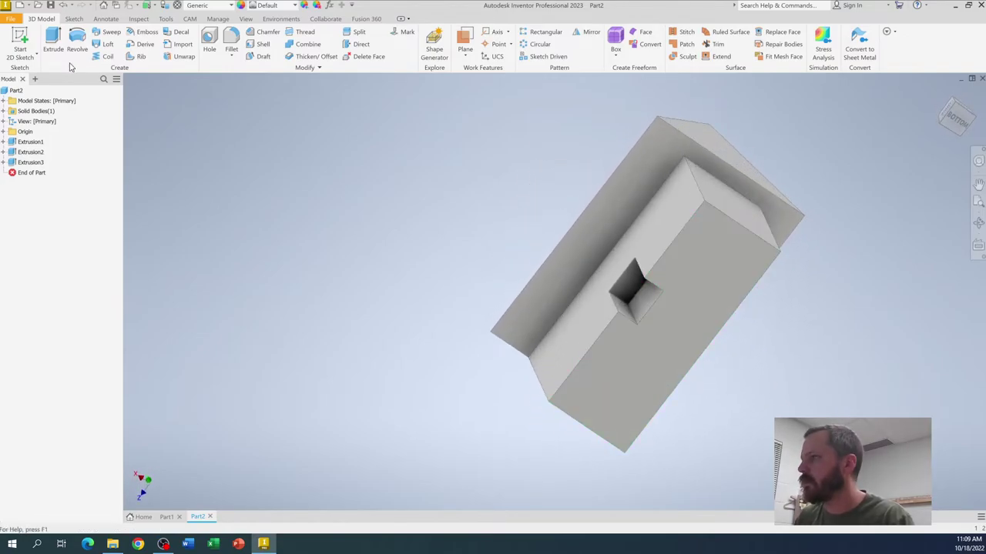
pyautogui.click(22, 38)
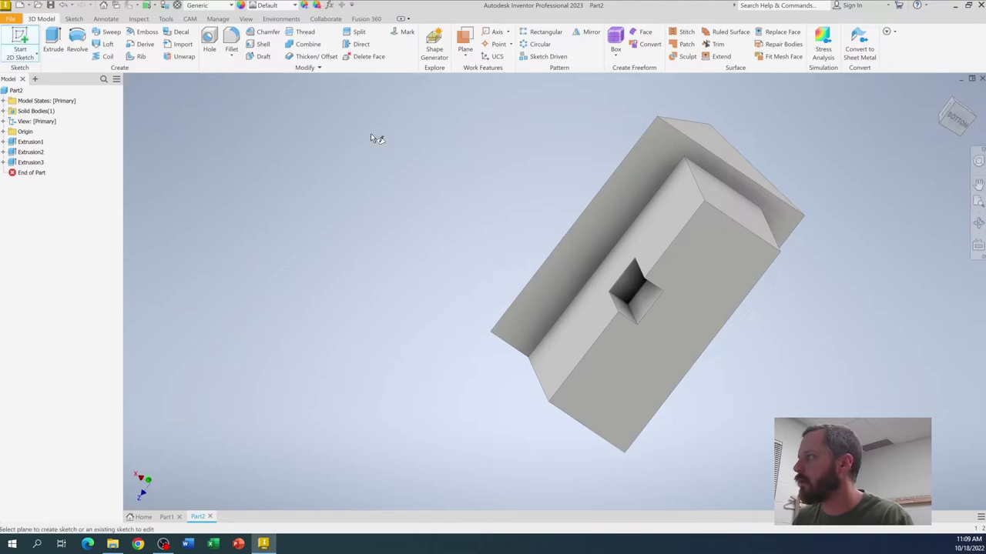
pyautogui.click(691, 246)
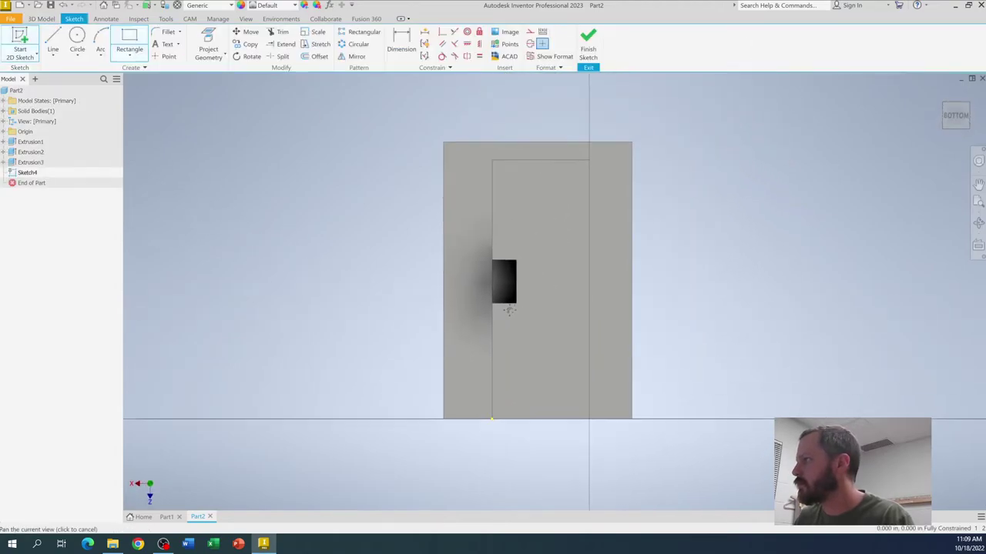
pyautogui.click(504, 169)
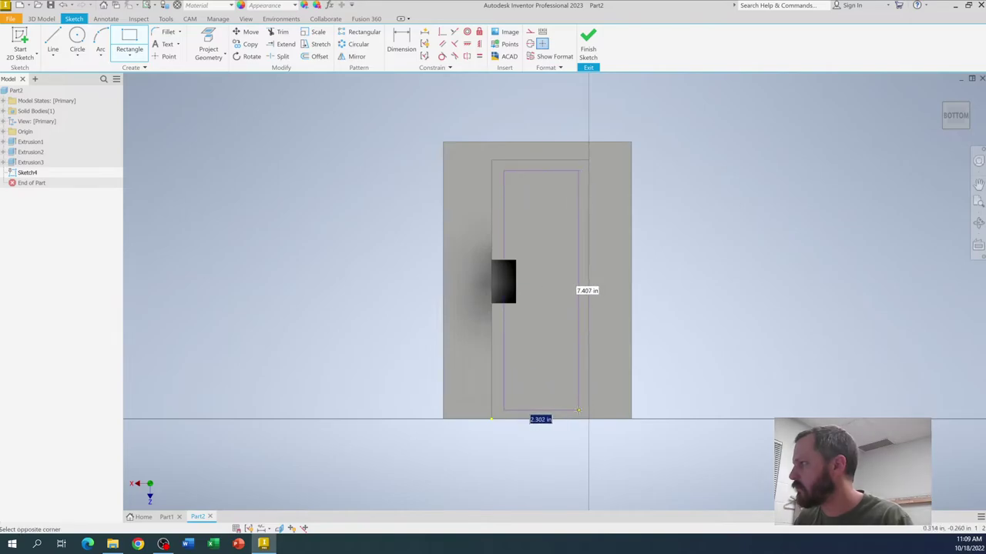
pyautogui.click(577, 407)
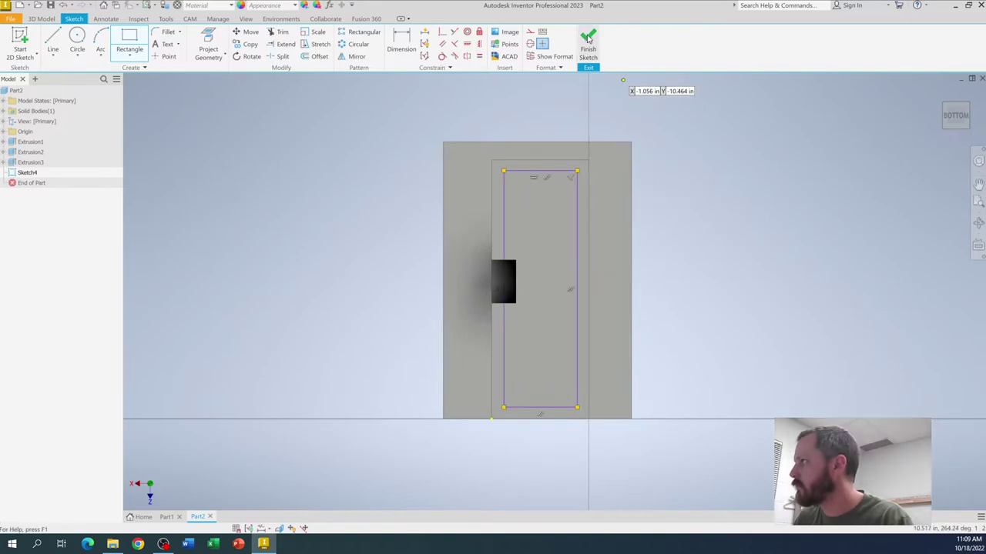
pyautogui.click(588, 39)
# Step: Extrude the inset rectangle up into the house as a cut, leaving thin walls
pyautogui.keyDown('shift'); pyautogui.moveTo(647, 323); pyautogui.dragTo(657, 287, button='middle'); pyautogui.keyUp('shift')
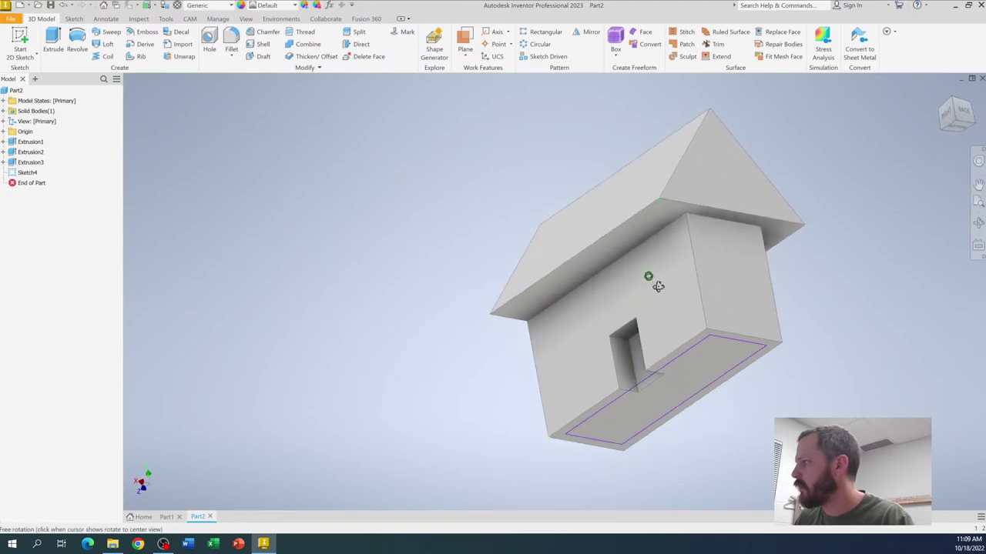
pyautogui.click(52, 39)
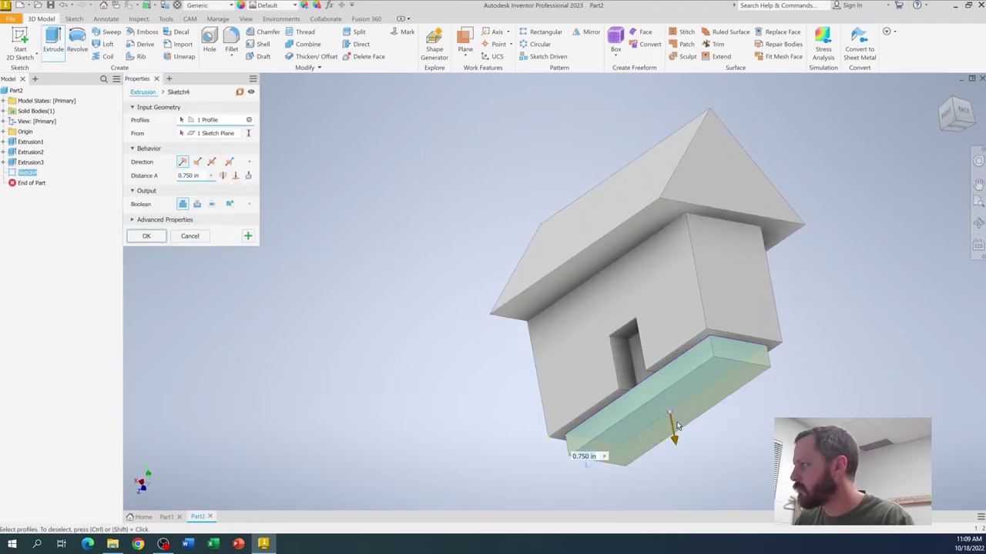
pyautogui.moveTo(675, 444); pyautogui.dragTo(675, 312)
pyautogui.click(153, 236)
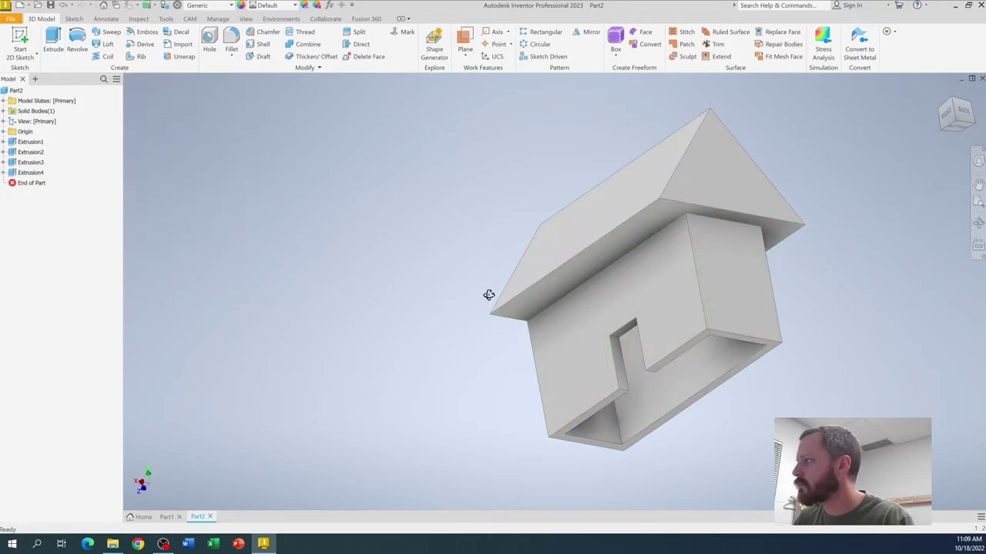
# Step: Switch the visual style to Shaded with Hidden Edges
pyautogui.keyDown('shift'); pyautogui.moveTo(488, 293); pyautogui.dragTo(472, 320, button='middle'); pyautogui.keyUp('shift')
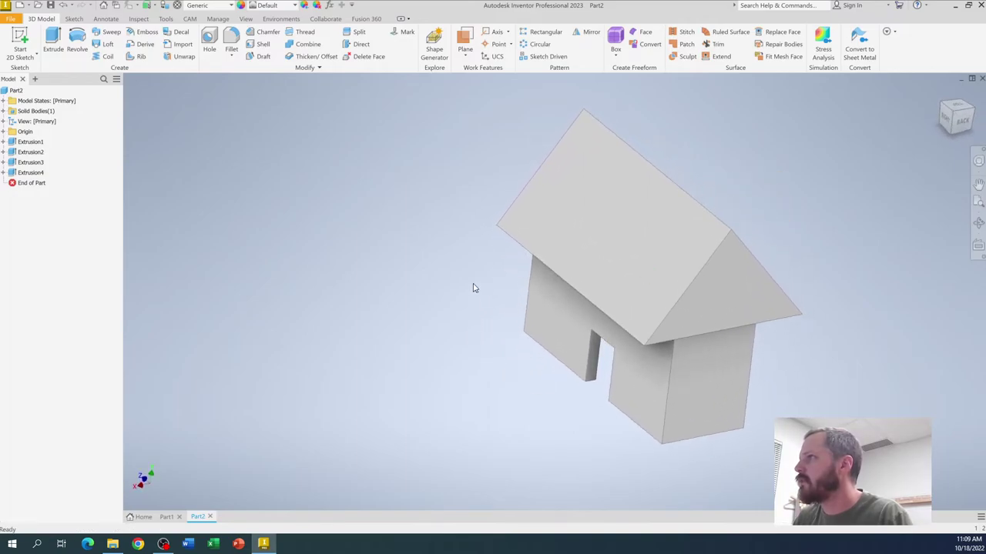
pyautogui.click(244, 20)
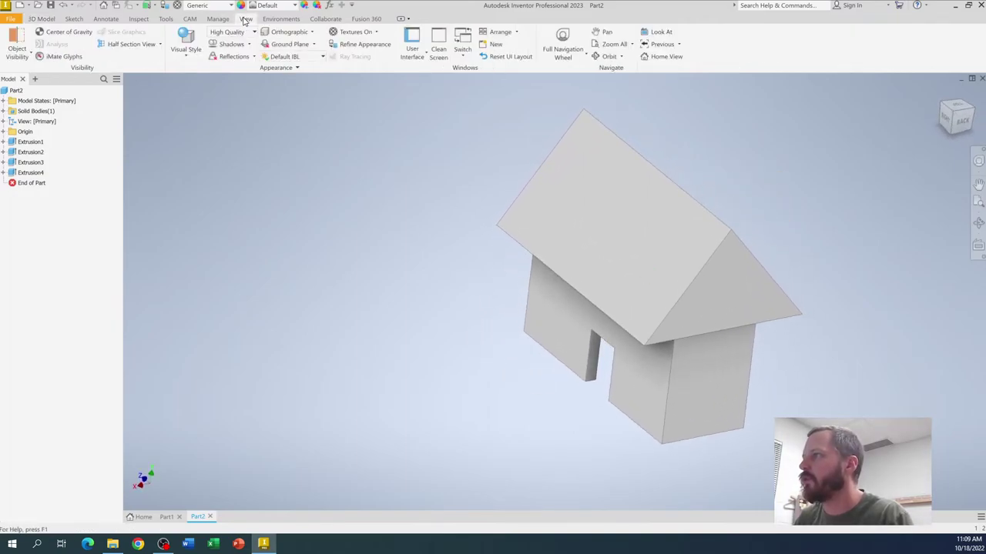
pyautogui.click(186, 46)
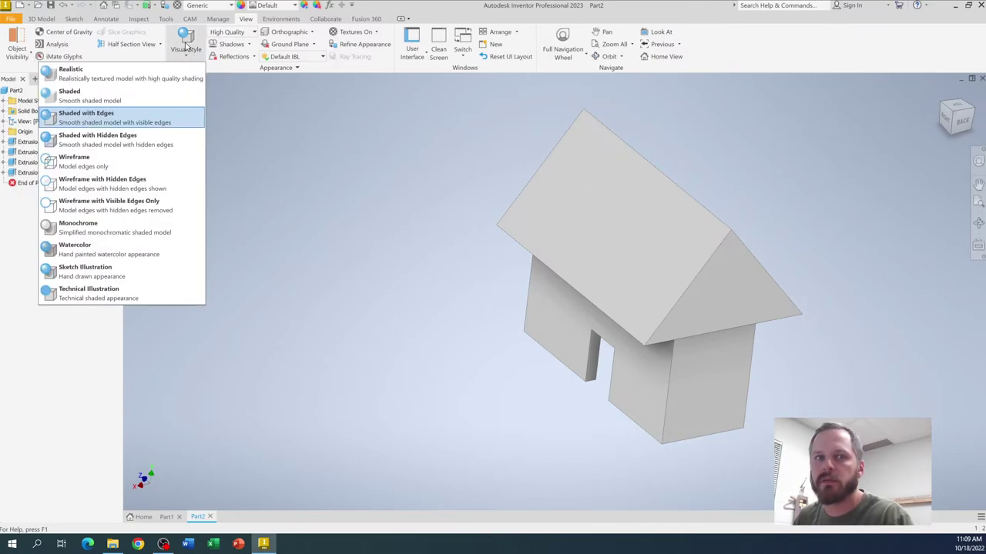
pyautogui.click(98, 141)
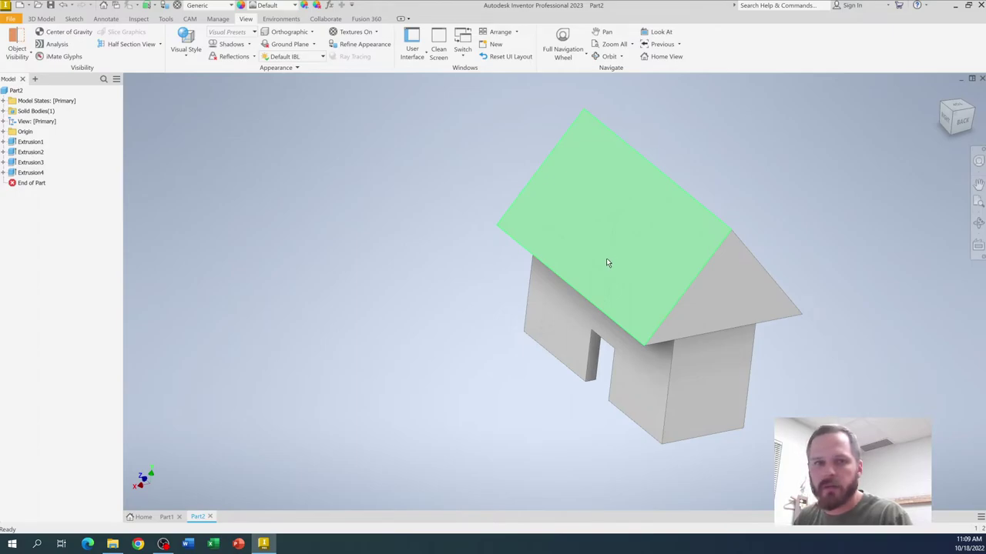
pyautogui.scroll(-2, 675, 260)
pyautogui.scroll(5, 675, 259)
pyautogui.scroll(-2, 473, 292)
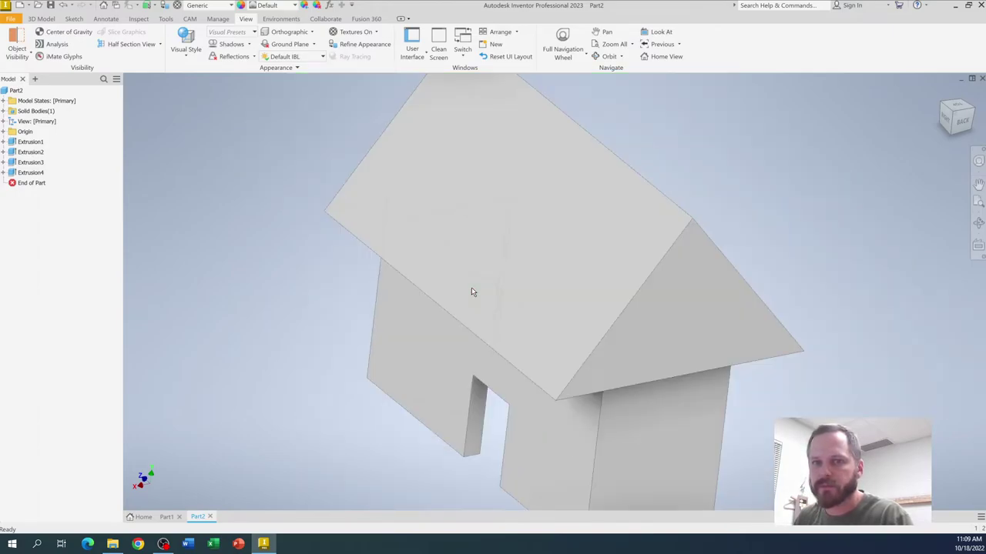
pyautogui.moveTo(845, 303)
pyautogui.keyDown('shift'); pyautogui.mouseDown(button='middle')
pyautogui.moveTo(829, 282)
pyautogui.moveTo(781, 270)
pyautogui.moveTo(703, 287)
pyautogui.moveTo(659, 282)
pyautogui.mouseUp(button='middle'); pyautogui.keyUp('shift')
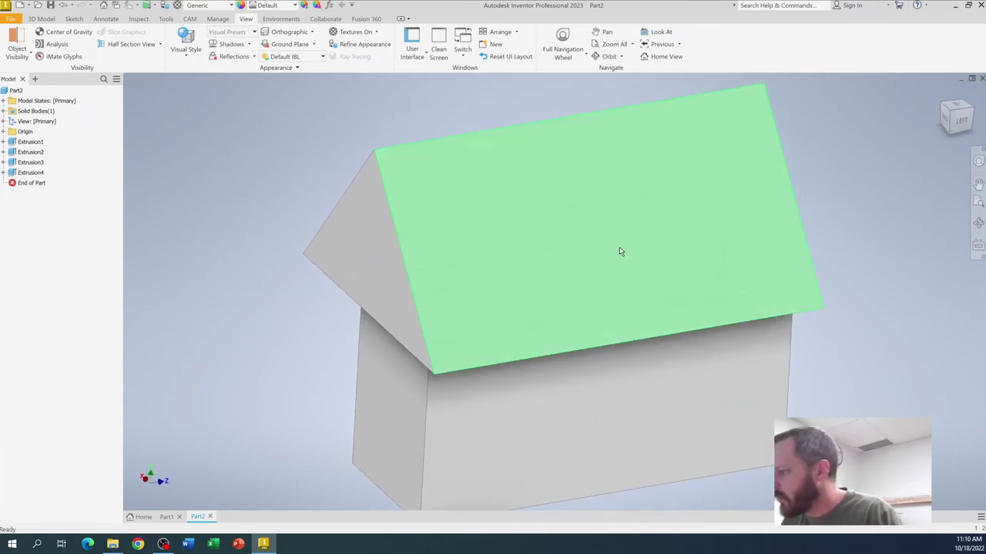
pyautogui.moveTo(300, 308)
pyautogui.keyDown('shift'); pyautogui.mouseDown(button='middle')
pyautogui.moveTo(431, 303)
pyautogui.moveTo(488, 317)
pyautogui.moveTo(476, 378)
pyautogui.moveTo(462, 323)
pyautogui.moveTo(483, 298)
pyautogui.moveTo(490, 251)
pyautogui.moveTo(491, 313)
pyautogui.moveTo(468, 317)
pyautogui.moveTo(493, 317)
pyautogui.mouseUp(button='middle'); pyautogui.keyUp('shift')
pyautogui.scroll(4, 601, 308)
pyautogui.scroll(-6, 539, 293)
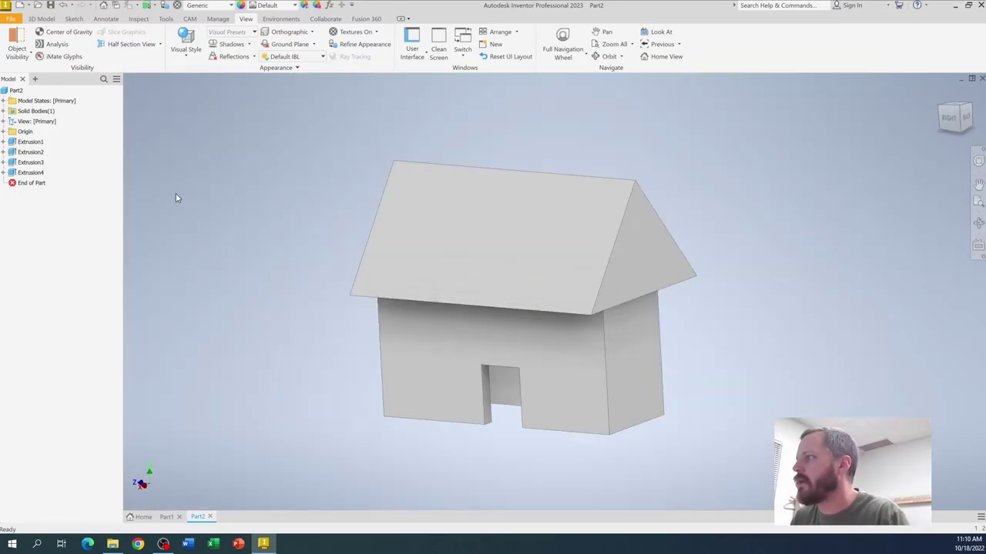
# Step: Sketch a small rectangular window and a round window on the house's front face
pyautogui.click(38, 19)
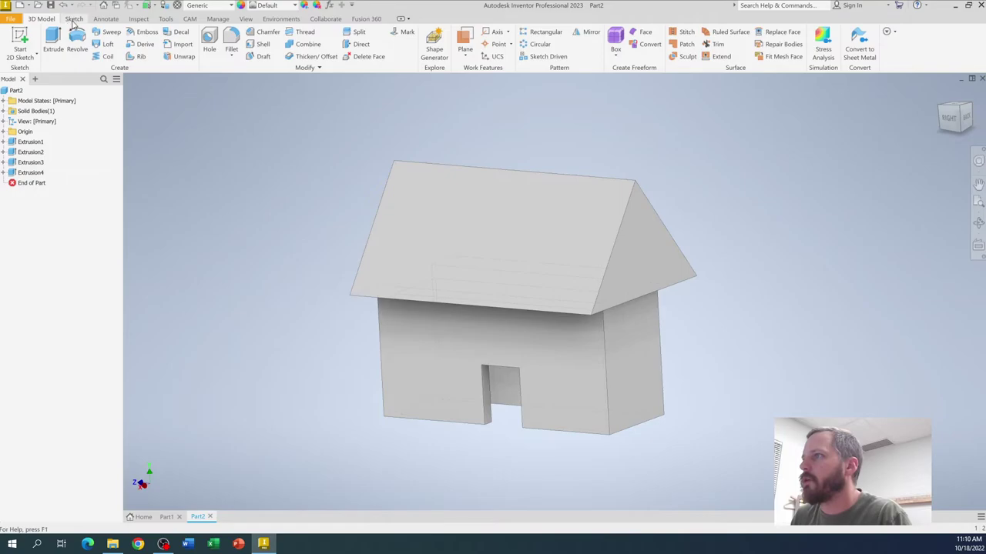
pyautogui.click(20, 42)
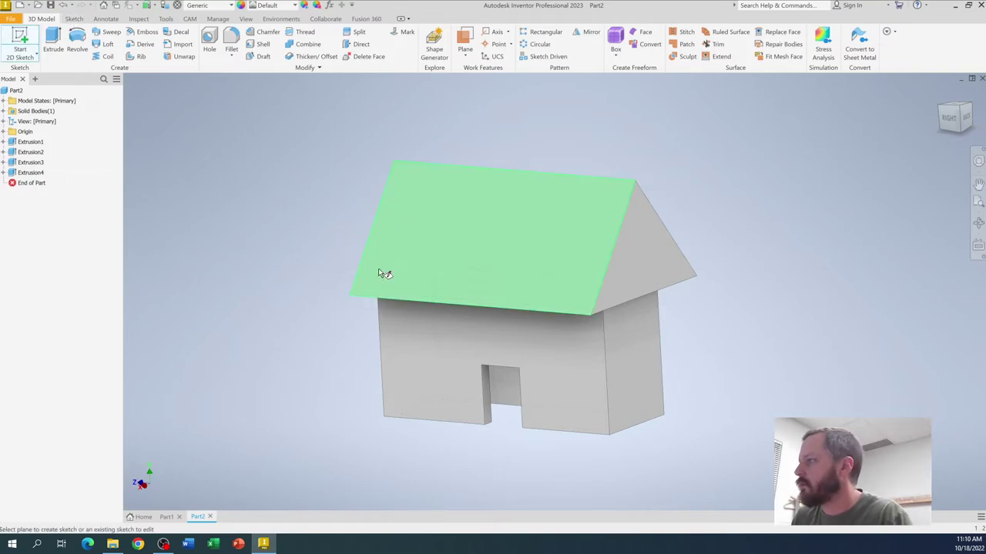
pyautogui.click(476, 342)
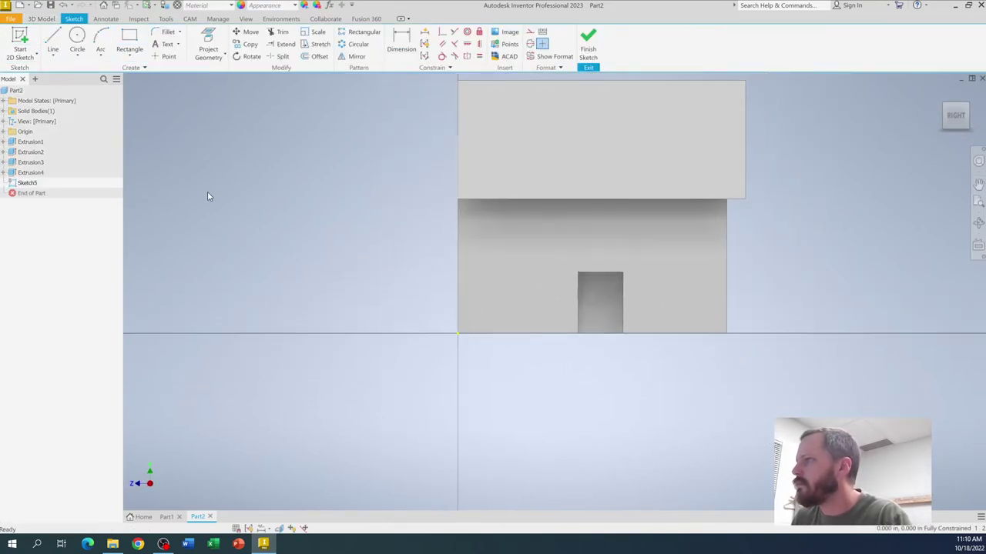
pyautogui.click(129, 36)
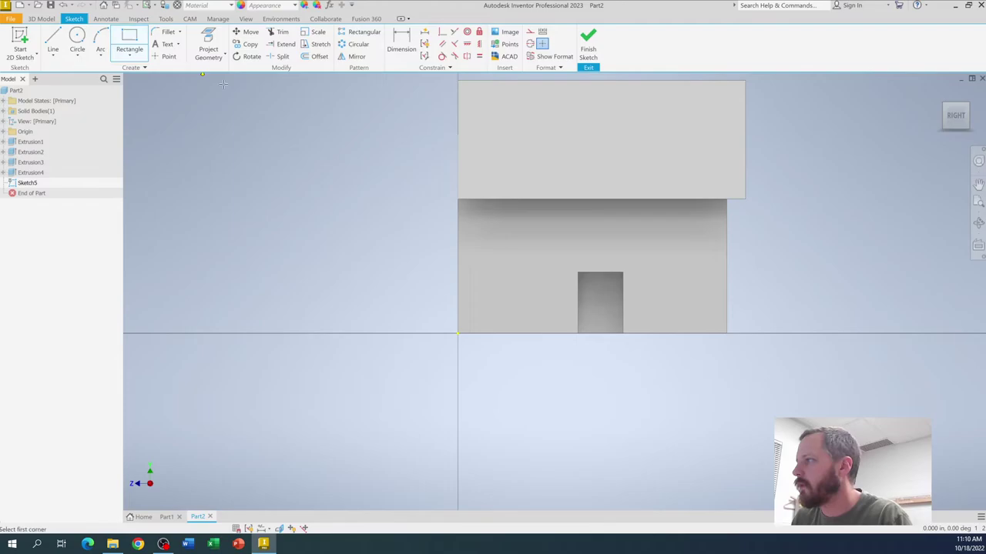
pyautogui.click(511, 231)
pyautogui.click(553, 256)
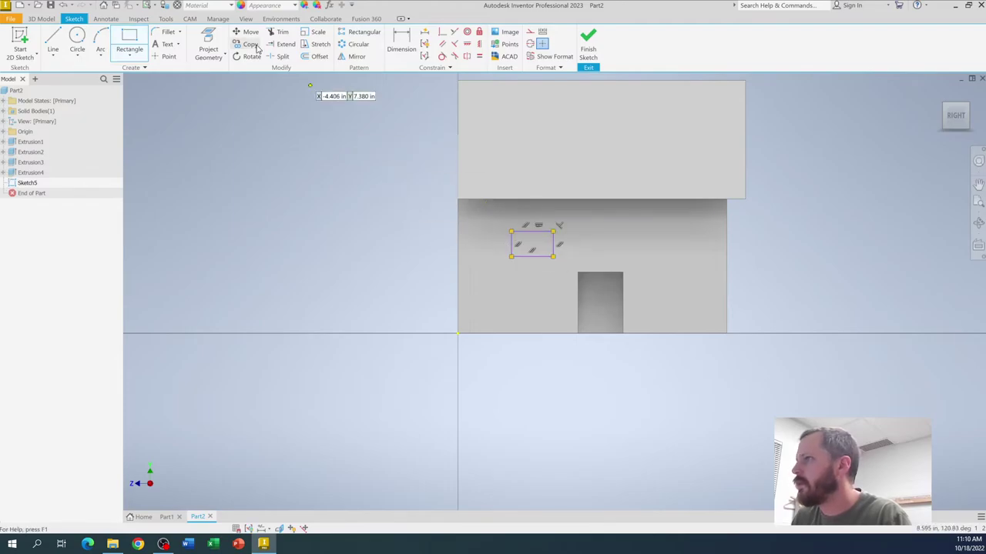
pyautogui.click(77, 37)
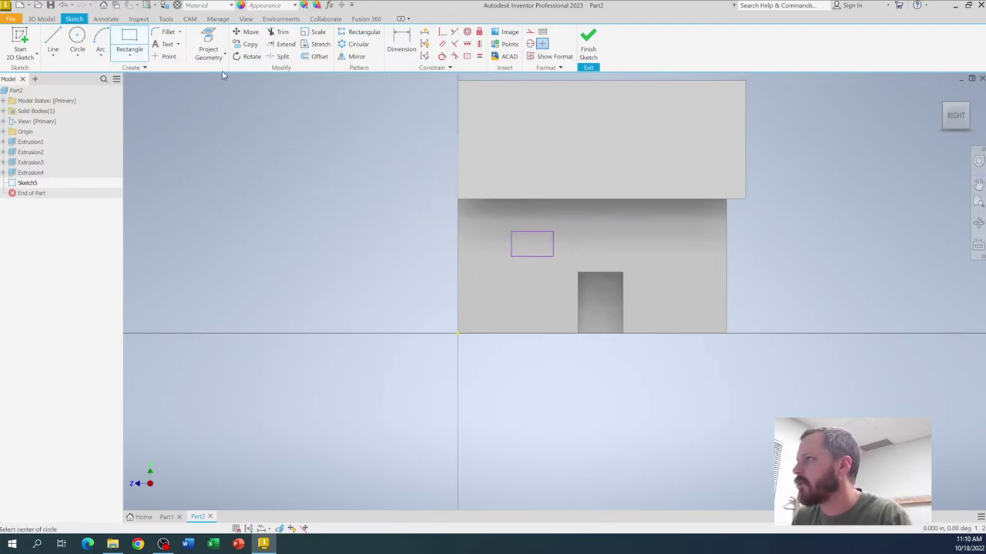
pyautogui.click(659, 241)
pyautogui.click(659, 220)
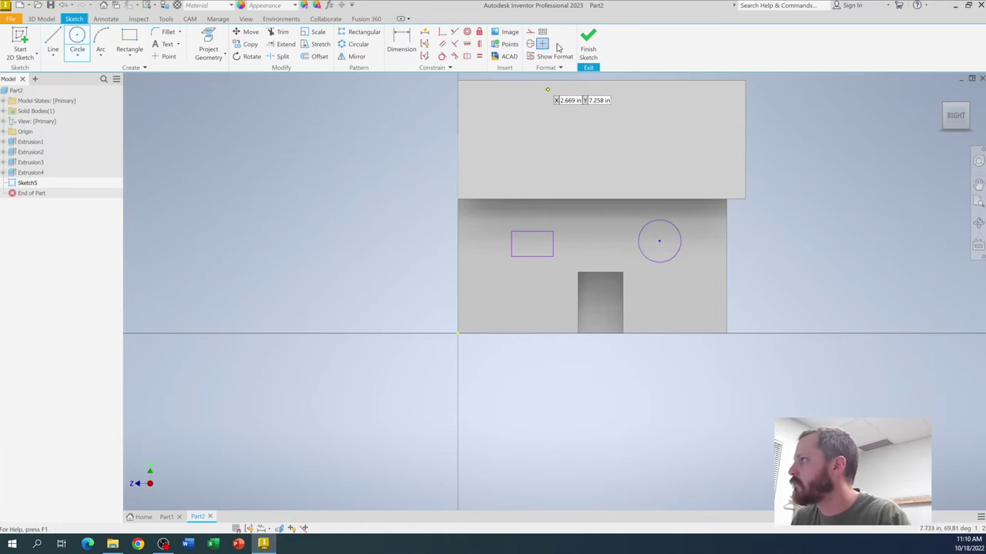
pyautogui.click(588, 47)
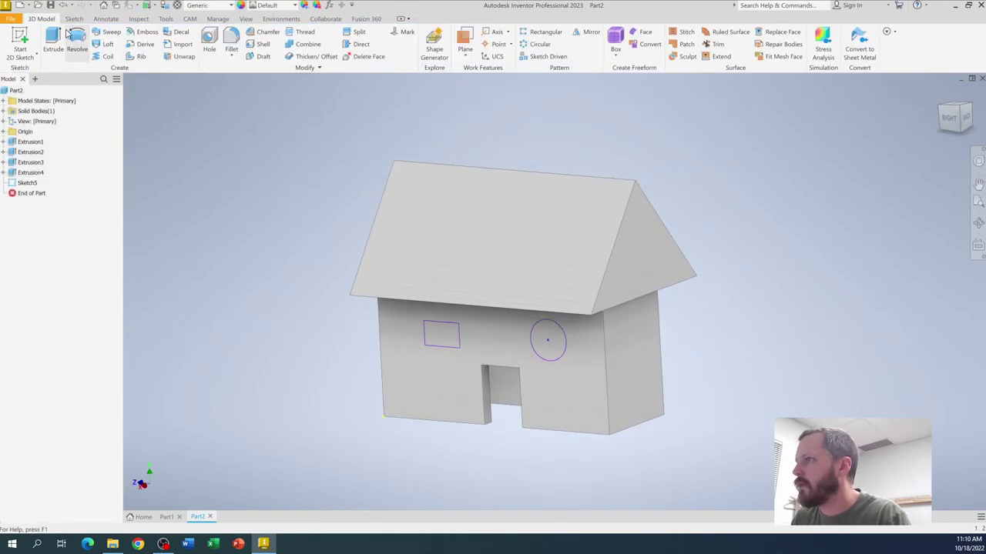
# Step: Extrude both window profiles as a Through All cut into the house
pyautogui.click(50, 39)
pyautogui.click(441, 333)
pyautogui.click(548, 341)
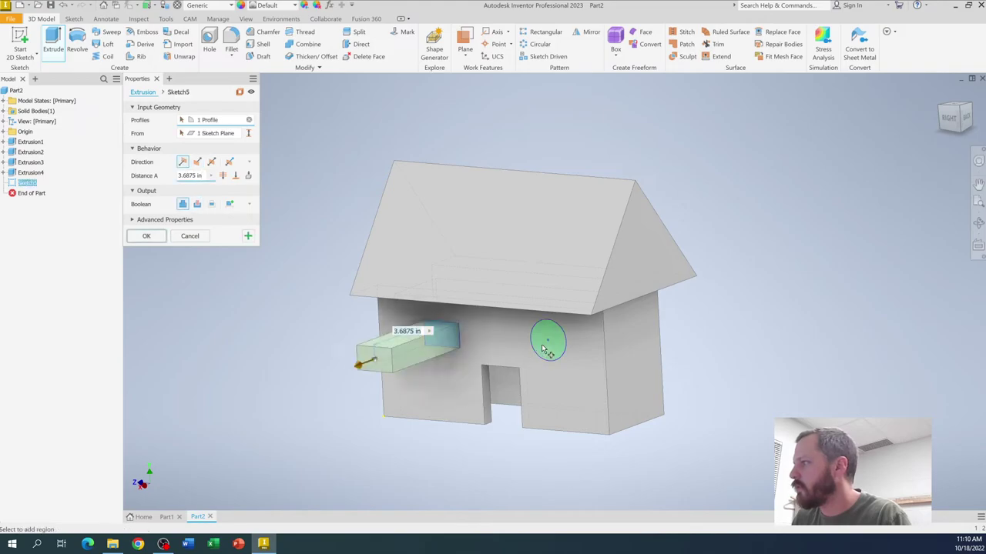
pyautogui.moveTo(358, 370); pyautogui.dragTo(270, 273)
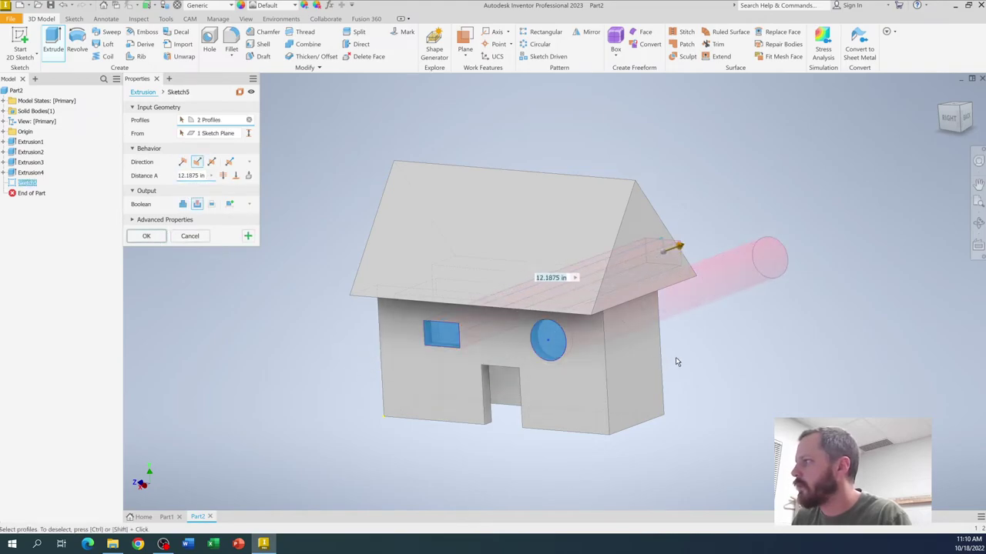
pyautogui.moveTo(677, 362)
pyautogui.keyDown('shift'); pyautogui.mouseDown(button='middle')
pyautogui.moveTo(711, 369)
pyautogui.moveTo(583, 379)
pyautogui.moveTo(711, 372)
pyautogui.moveTo(691, 375)
pyautogui.mouseUp(button='middle'); pyautogui.keyUp('shift')
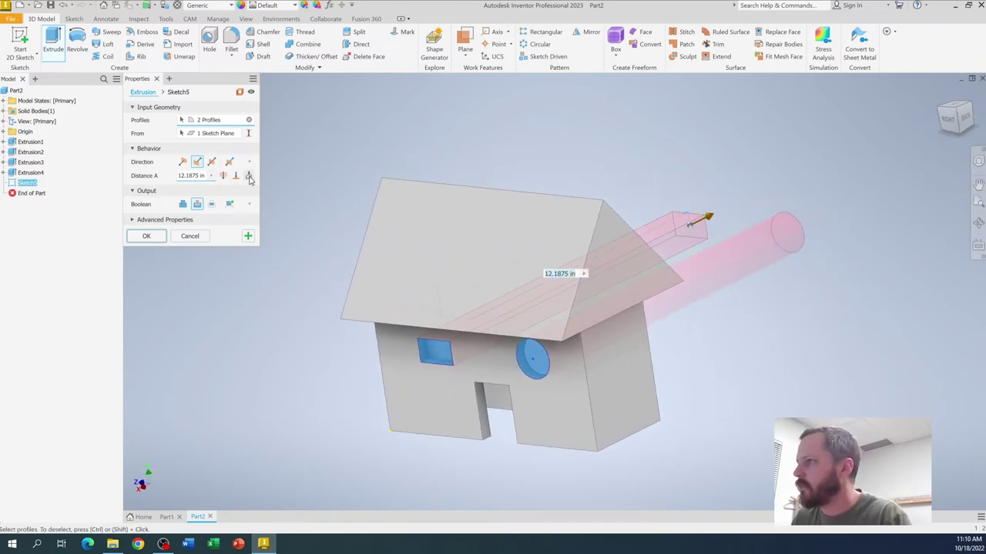
pyautogui.click(224, 176)
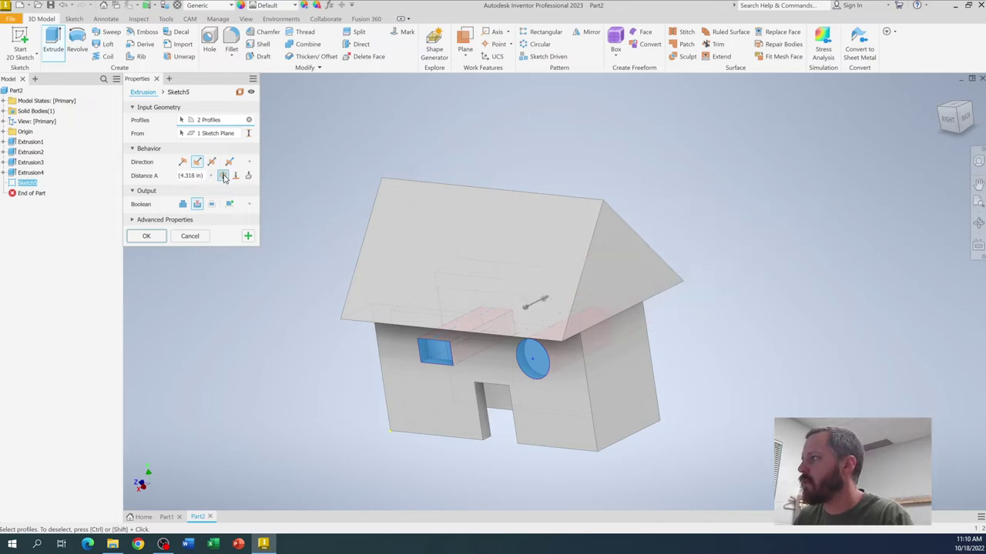
pyautogui.click(146, 236)
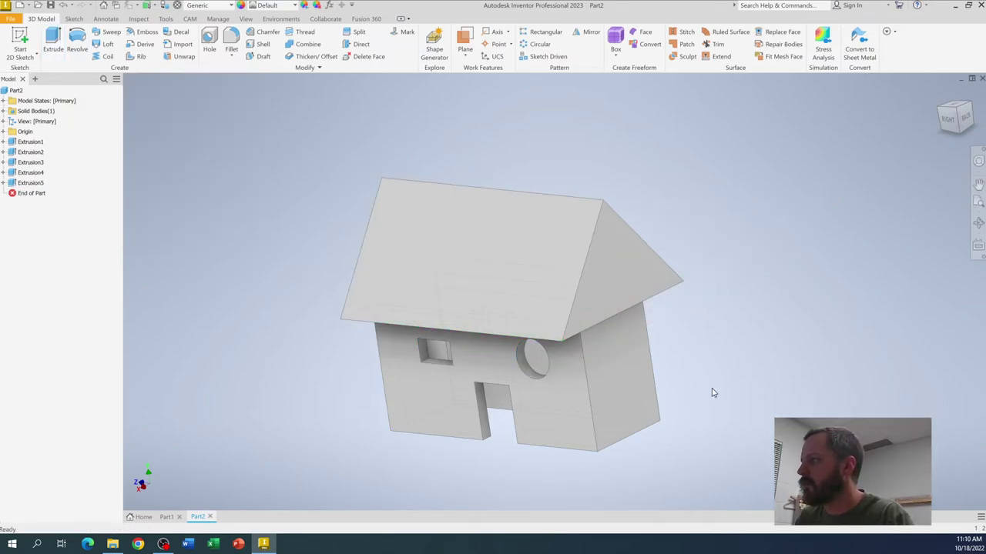
# Step: Recentre the house, start a new 2D sketch, and orbit until its bottom face shows
pyautogui.moveTo(710, 392)
pyautogui.keyDown('shift'); pyautogui.mouseDown(button='middle')
pyautogui.moveTo(767, 363)
pyautogui.moveTo(785, 372)
pyautogui.moveTo(751, 375)
pyautogui.moveTo(744, 359)
pyautogui.moveTo(747, 383)
pyautogui.moveTo(758, 386)
pyautogui.mouseUp(button='middle'); pyautogui.keyUp('shift')
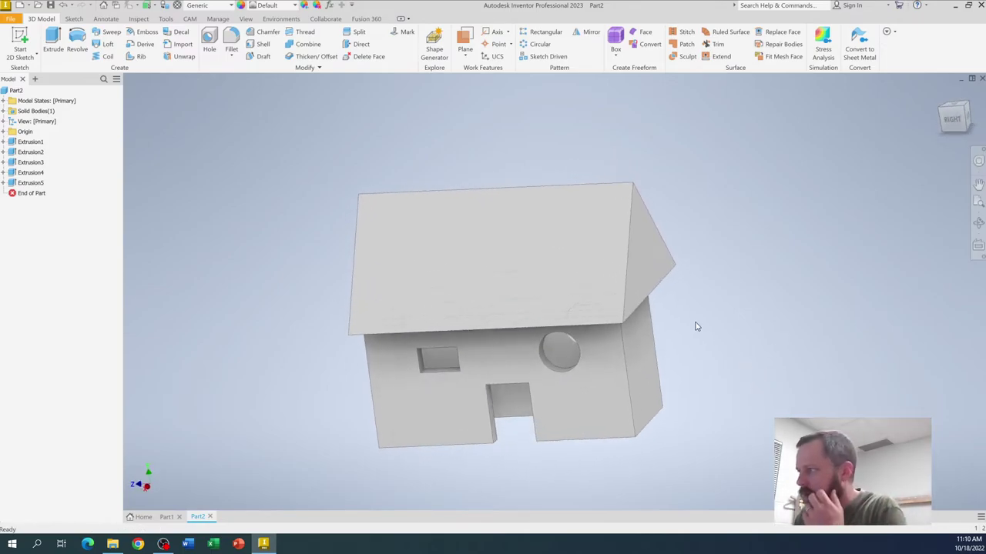
pyautogui.scroll(3, 693, 319)
pyautogui.scroll(-2, 689, 314)
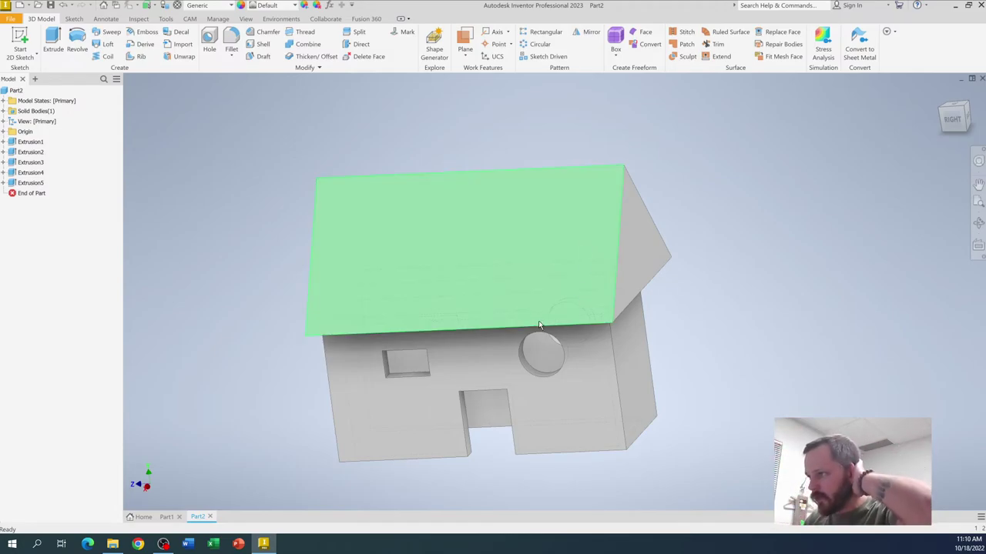
pyautogui.moveTo(693, 378); pyautogui.dragTo(642, 376, button='middle')
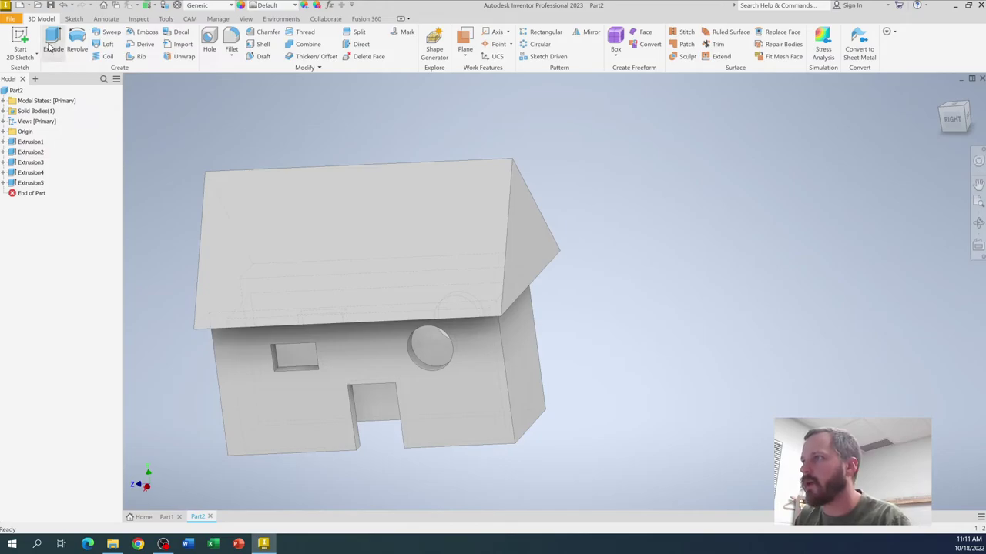
pyautogui.click(20, 43)
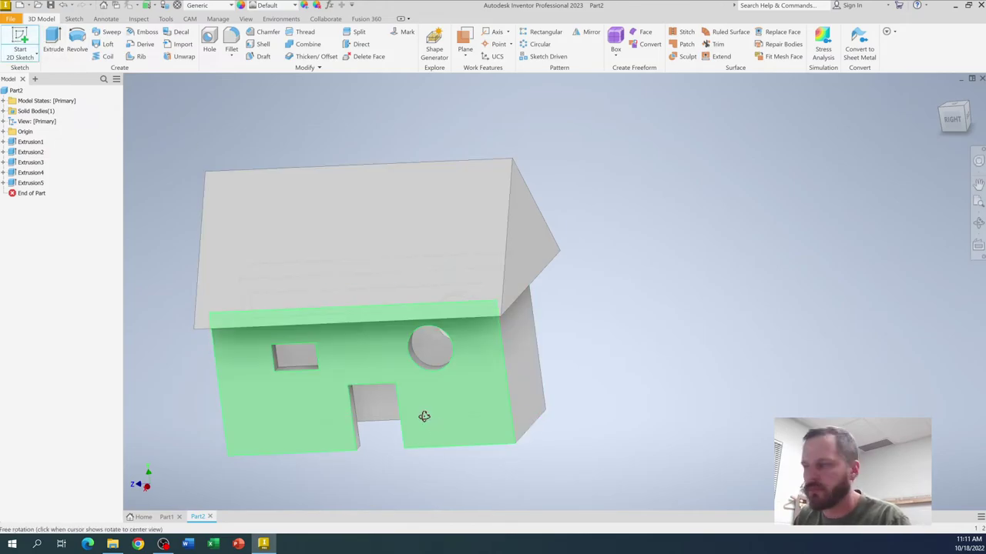
pyautogui.keyDown('shift'); pyautogui.moveTo(424, 416); pyautogui.dragTo(416, 347, button='middle'); pyautogui.keyUp('shift')
# Step: Sketch a two-point rectangle beside the house on the underside face
pyautogui.keyDown('shift'); pyautogui.moveTo(378, 423); pyautogui.dragTo(601, 249, button='middle'); pyautogui.keyUp('shift')
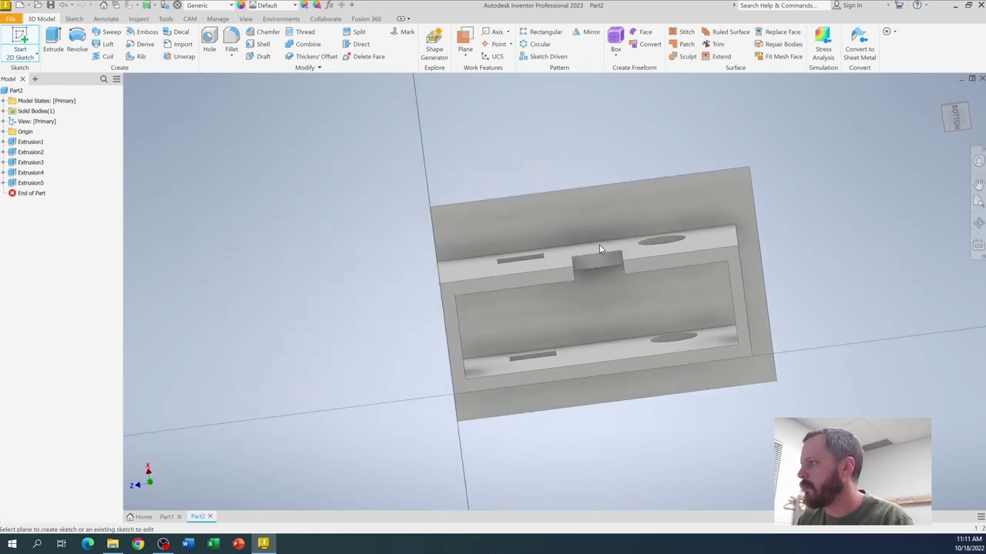
pyautogui.click(601, 249)
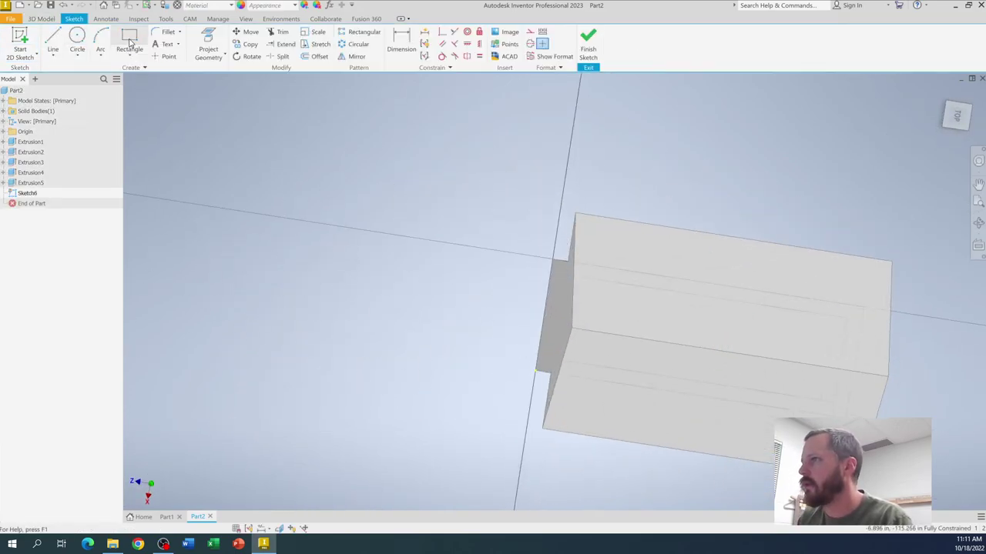
pyautogui.click(129, 42)
pyautogui.click(281, 222)
pyautogui.click(459, 346)
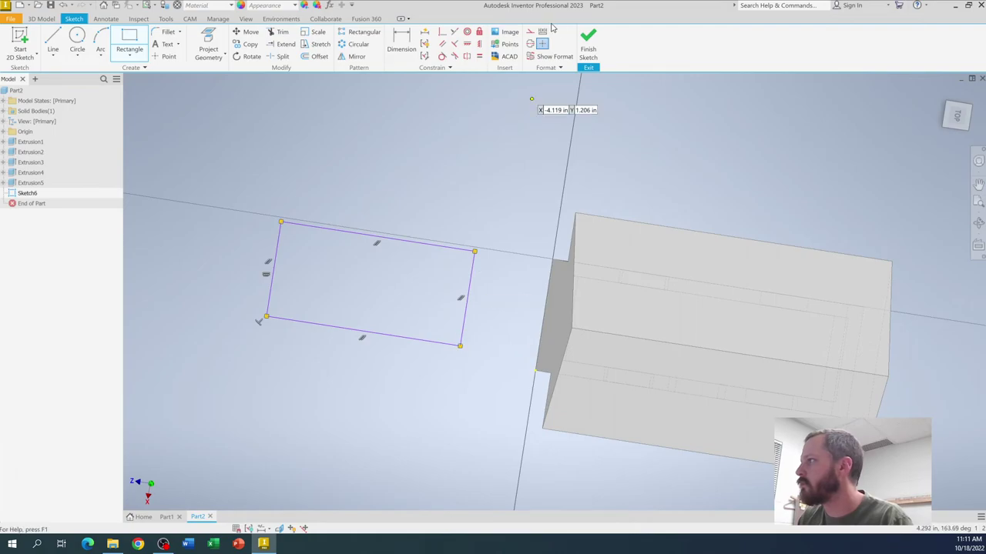
pyautogui.click(589, 42)
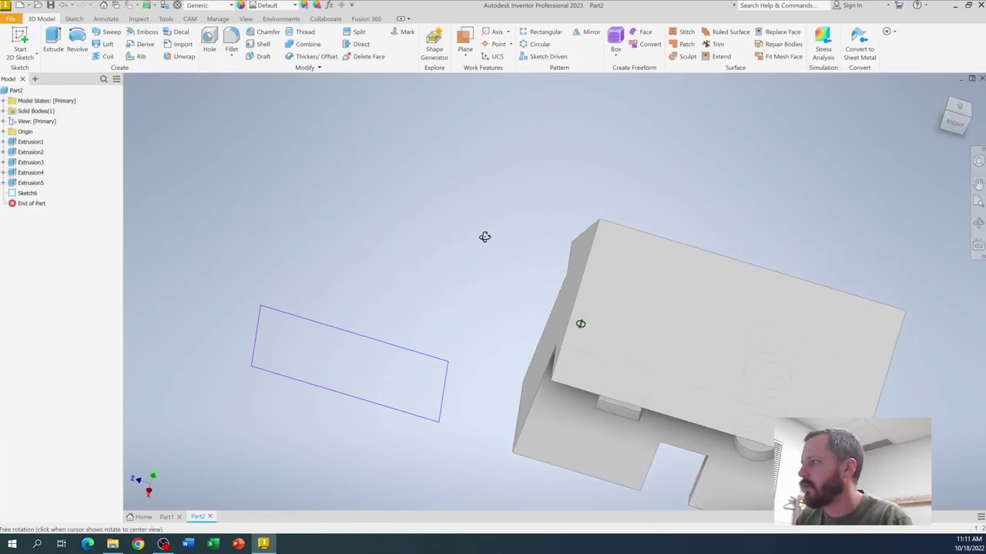
# Step: Extrude the rectangle in the flipped direction 1.5625 in as a separate block
pyautogui.click(53, 40)
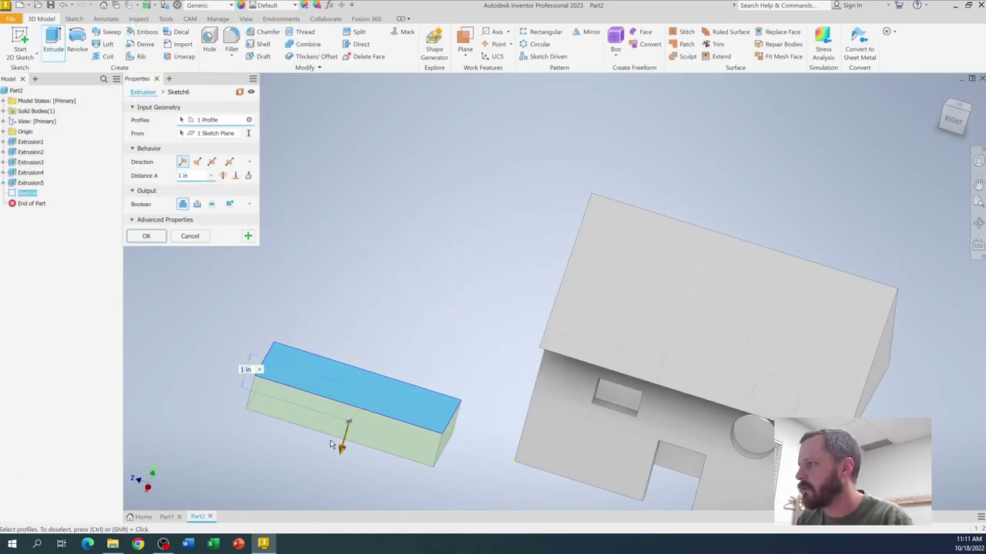
pyautogui.moveTo(344, 450); pyautogui.dragTo(372, 333)
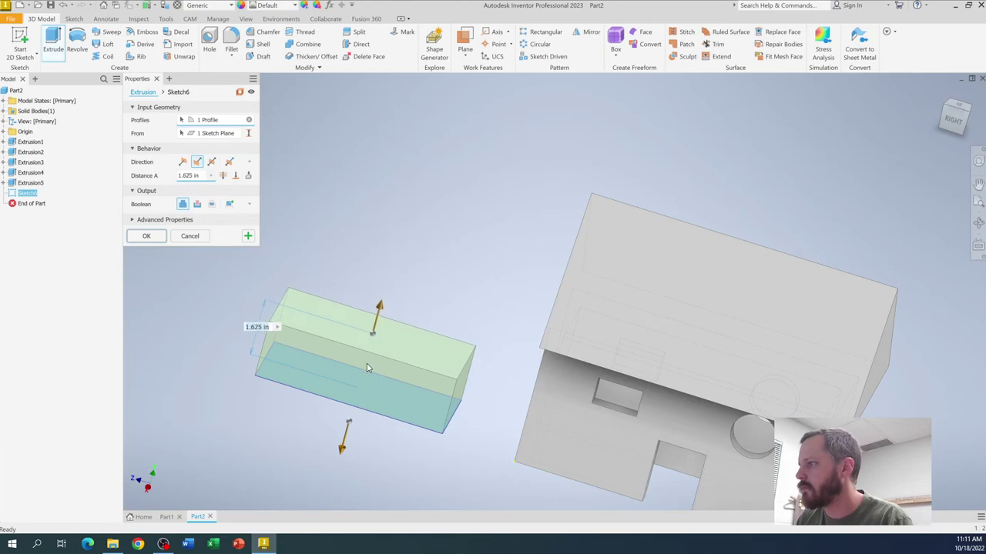
pyautogui.click(147, 236)
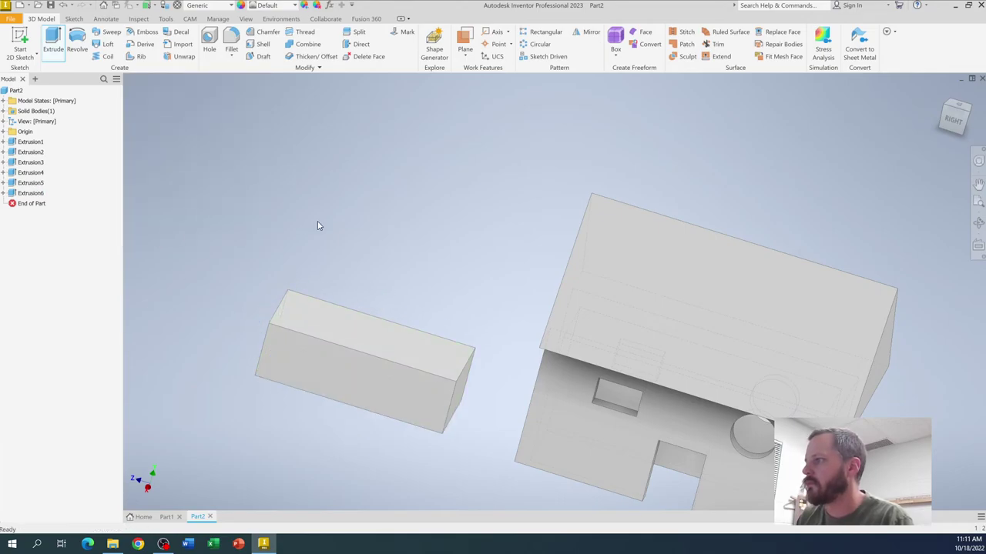
# Step: Sketch six circles of varying sizes on the block's top face
pyautogui.click(21, 42)
pyautogui.click(332, 319)
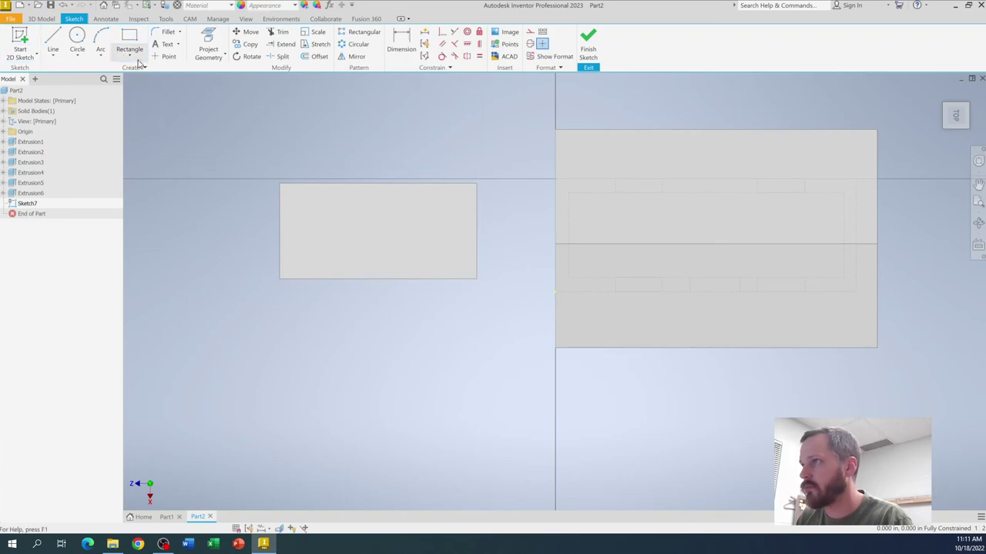
pyautogui.click(77, 40)
pyautogui.click(310, 211)
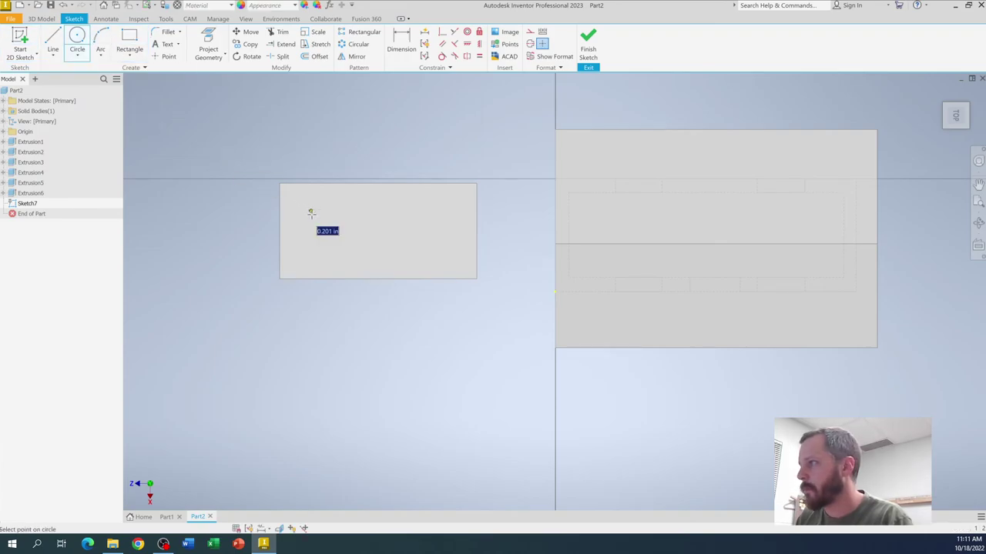
pyautogui.click(313, 220)
pyautogui.click(310, 251)
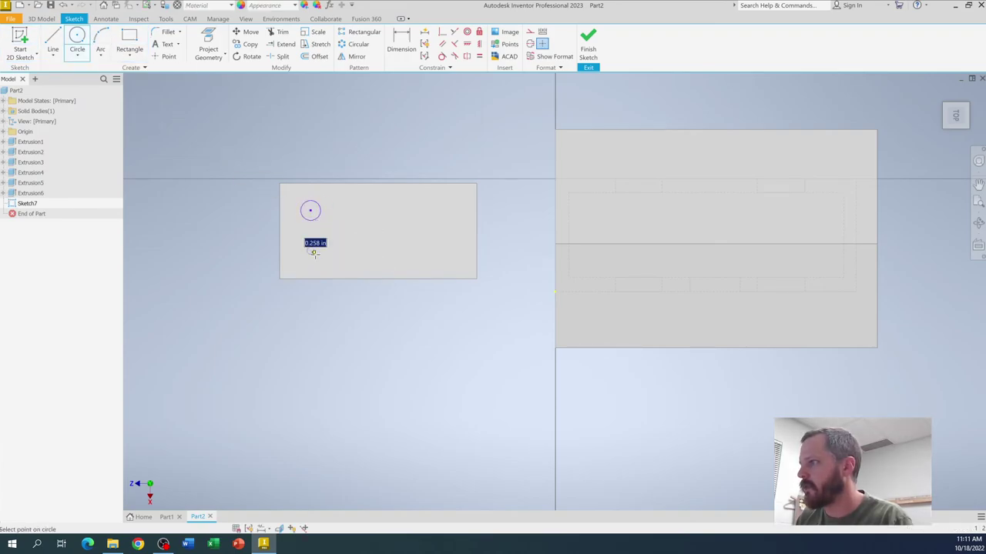
pyautogui.click(322, 259)
pyautogui.click(377, 245)
pyautogui.click(392, 231)
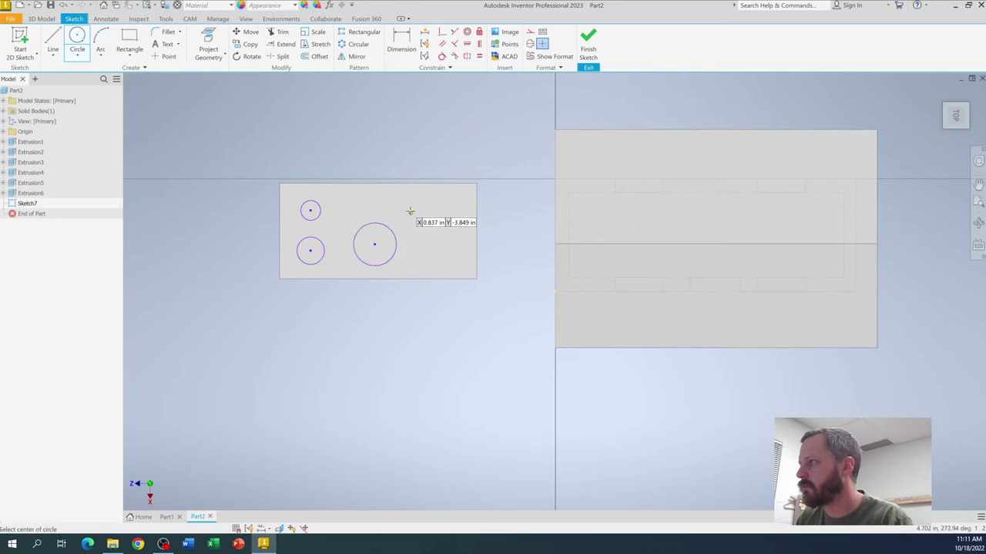
pyautogui.click(389, 207)
pyautogui.click(399, 216)
pyautogui.click(441, 251)
pyautogui.click(451, 259)
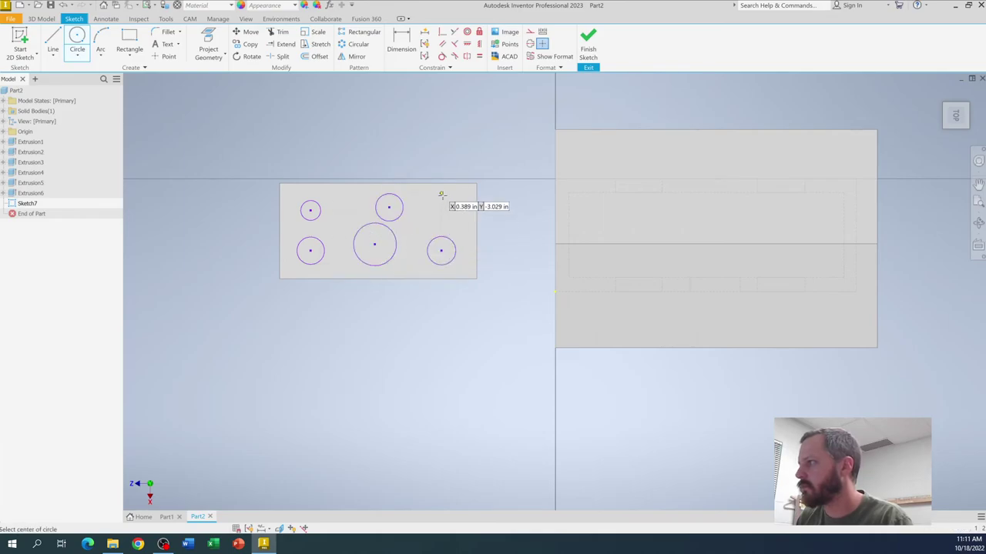
pyautogui.click(441, 194)
pyautogui.click(431, 214)
pyautogui.click(588, 45)
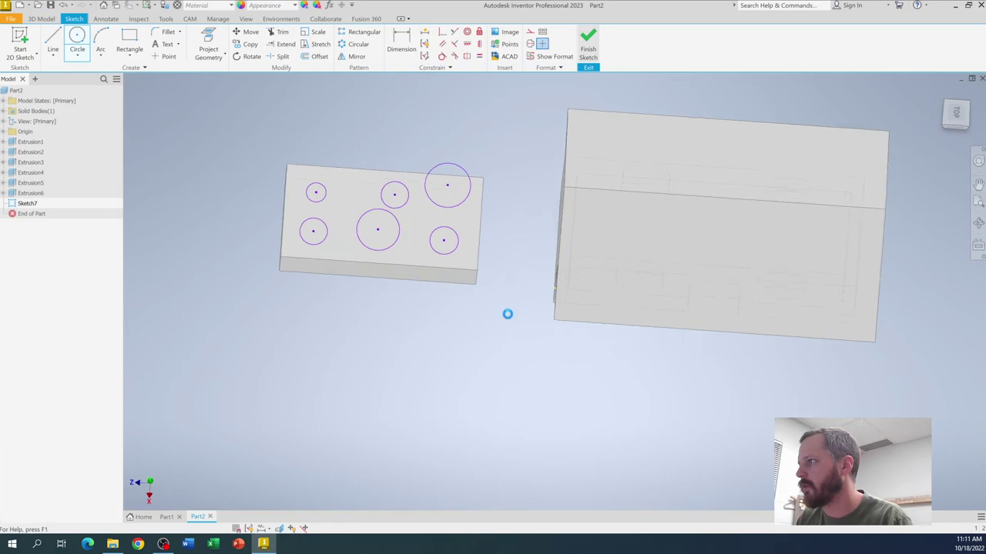
# Step: Extrude all six circle profiles 0.5625 in upward as studs
pyautogui.click(54, 39)
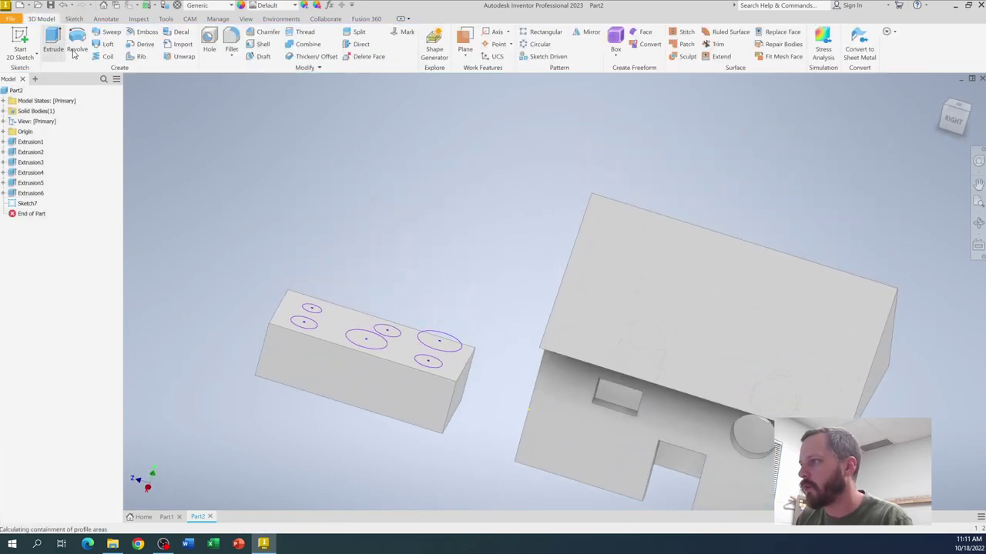
pyautogui.click(312, 319)
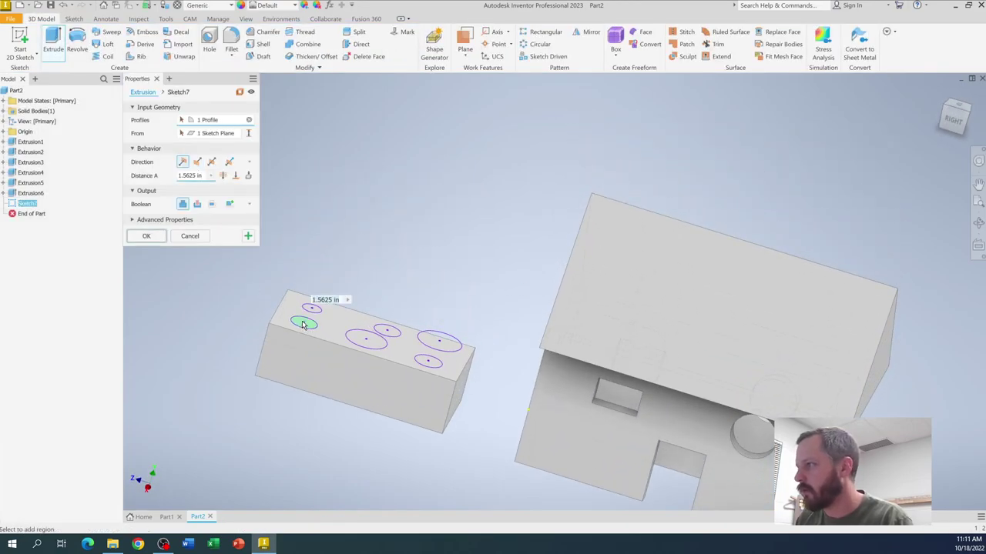
pyautogui.click(368, 338)
pyautogui.click(388, 331)
pyautogui.click(439, 341)
pyautogui.click(428, 360)
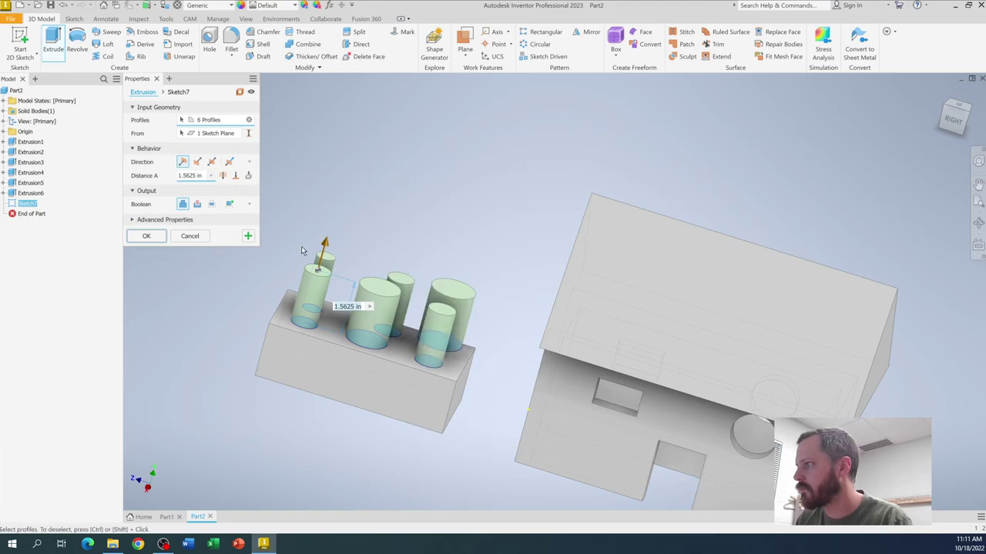
pyautogui.click(188, 240)
pyautogui.keyDown('shift'); pyautogui.moveTo(412, 237); pyautogui.dragTo(408, 246, button='middle'); pyautogui.keyUp('shift')
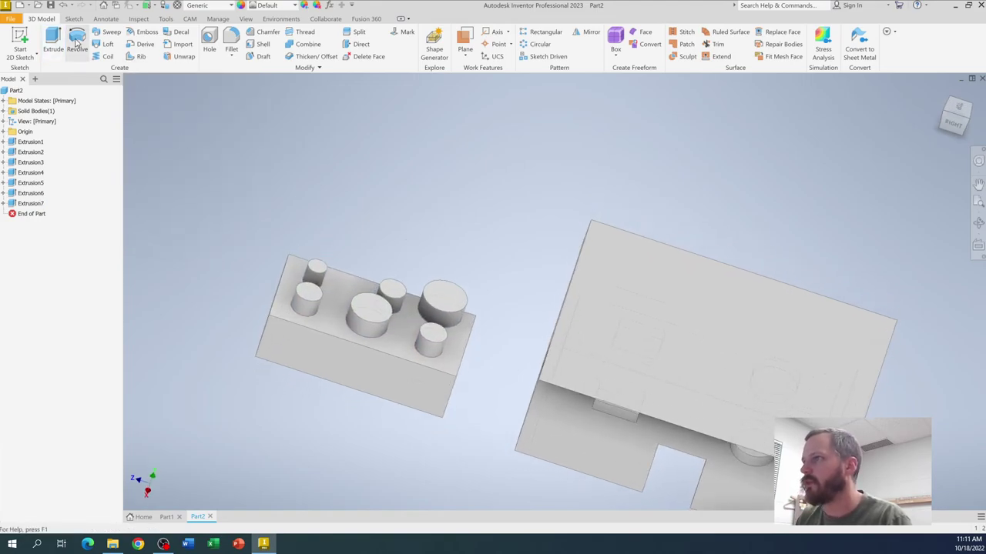
# Step: Sketch hole circles on the two small left studs and the large middle stud
pyautogui.click(20, 46)
pyautogui.click(304, 287)
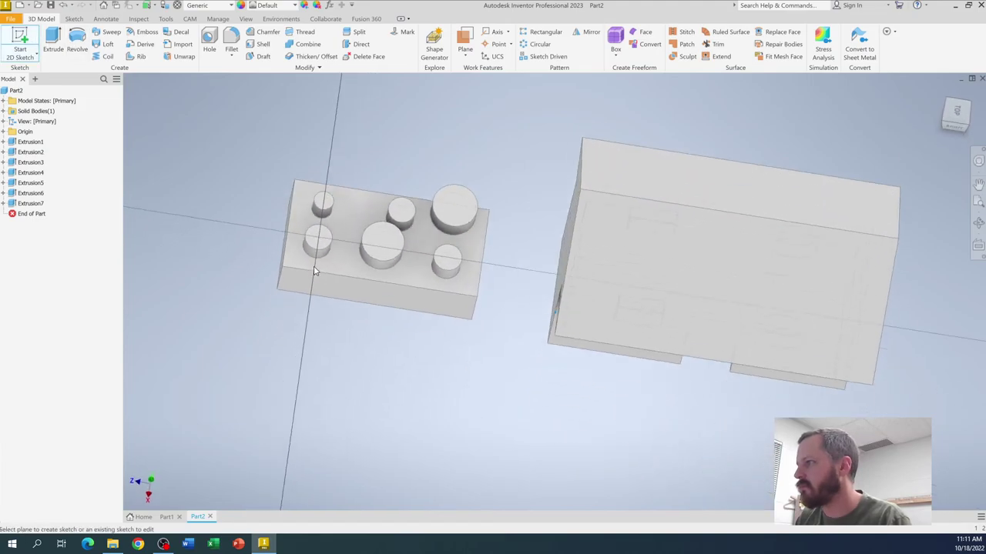
pyautogui.press('c')
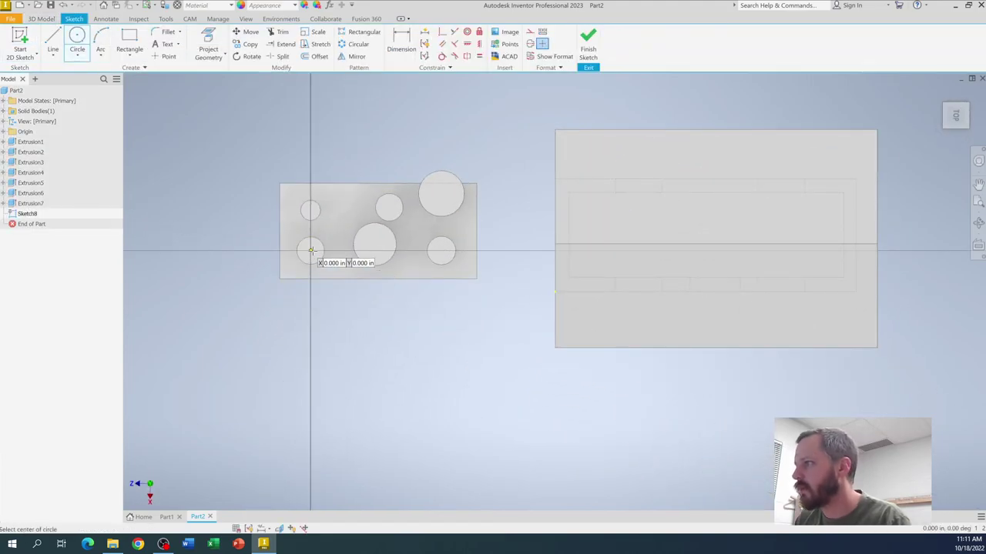
pyautogui.click(311, 250)
pyautogui.click(314, 257)
pyautogui.click(310, 210)
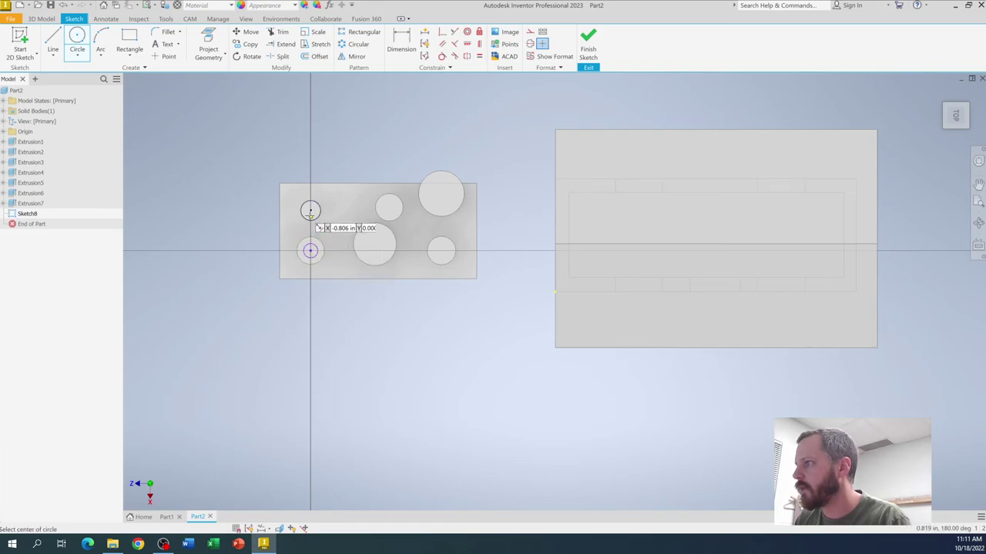
pyautogui.click(312, 215)
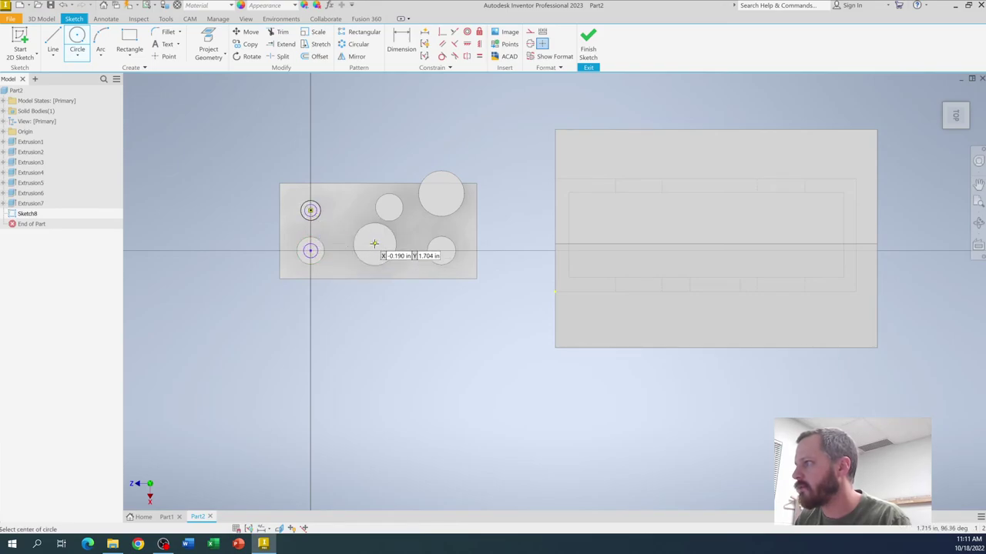
pyautogui.click(374, 245)
pyautogui.click(374, 256)
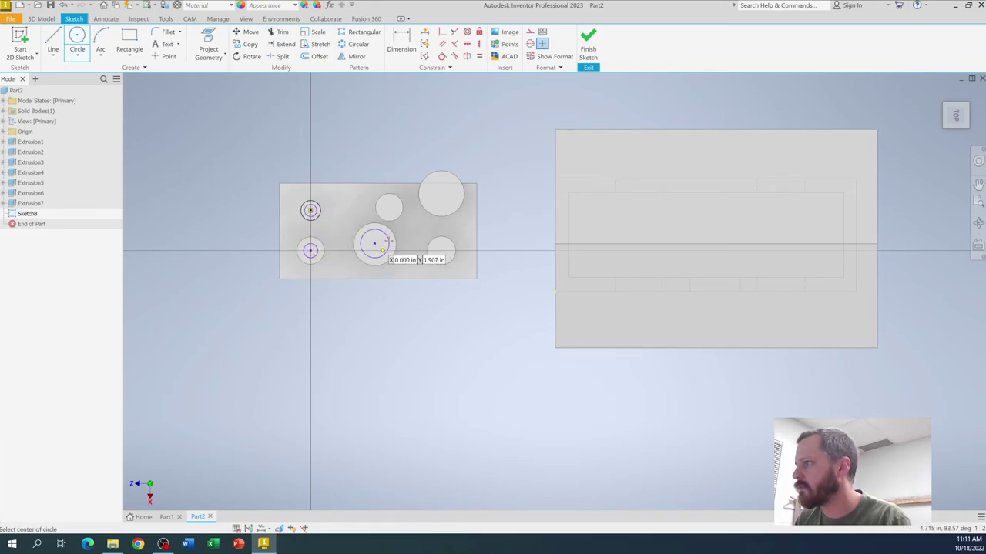
pyautogui.click(587, 49)
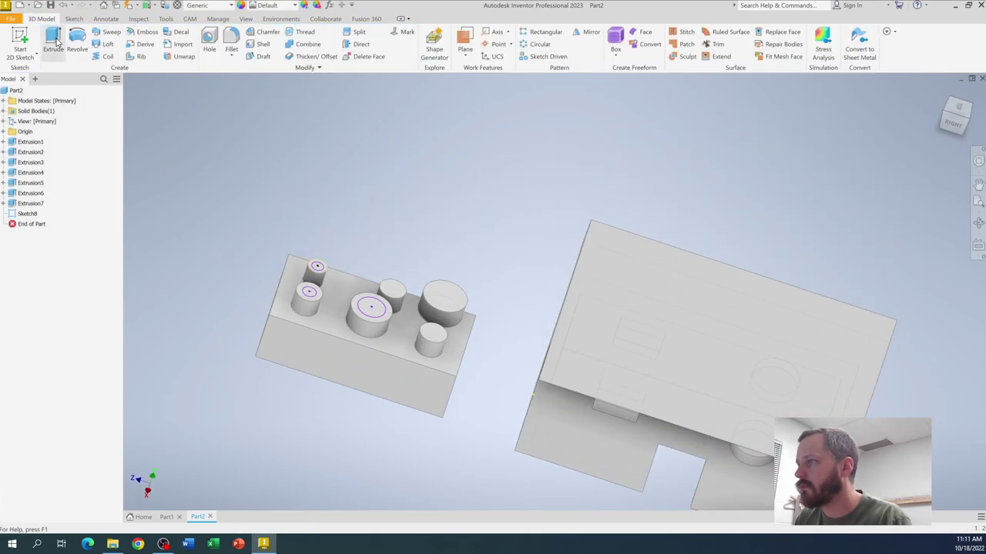
# Step: Cut the three hole circles 0.3125 in down into the studs
pyautogui.click(53, 42)
pyautogui.click(353, 311)
pyautogui.click(309, 291)
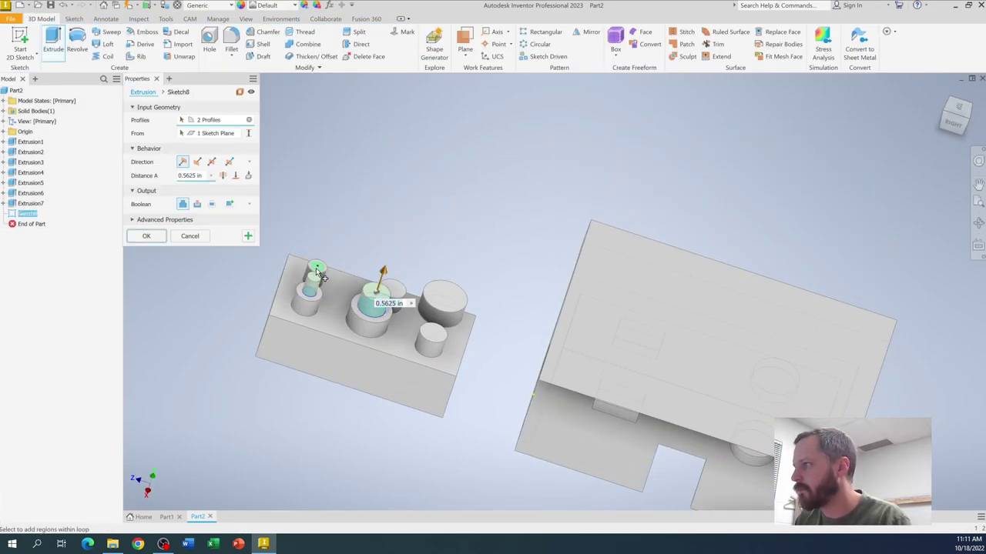
pyautogui.click(316, 266)
pyautogui.click(324, 276)
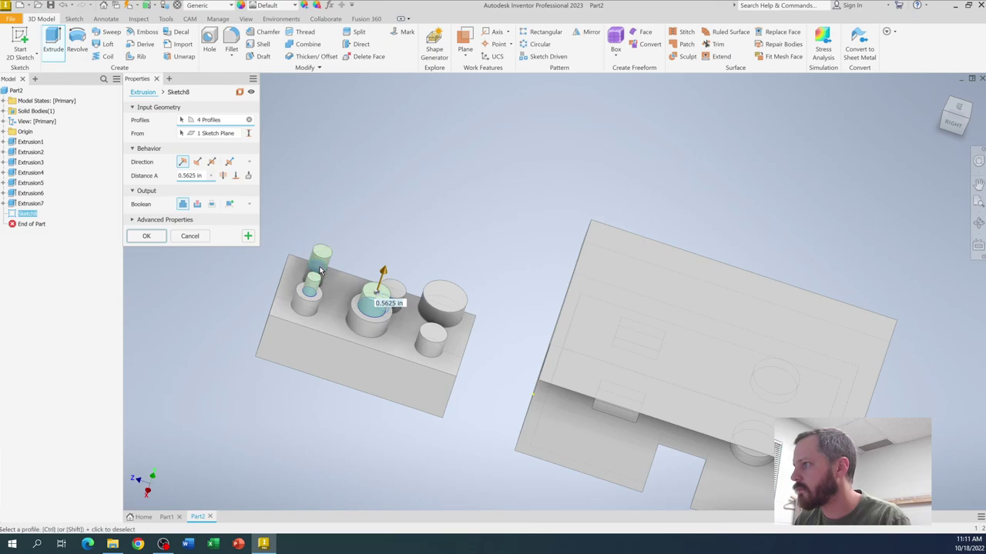
pyautogui.click(320, 272)
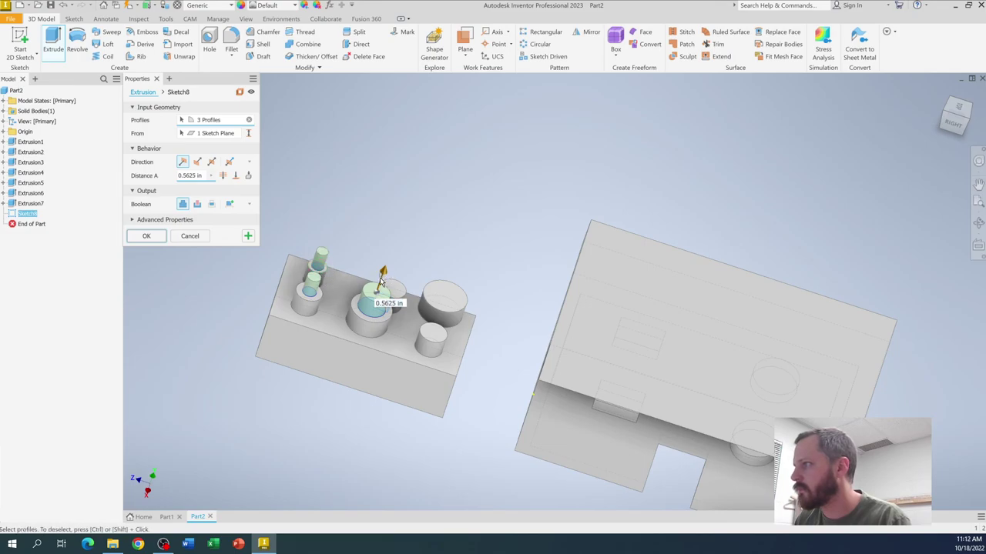
pyautogui.moveTo(383, 273); pyautogui.dragTo(382, 299)
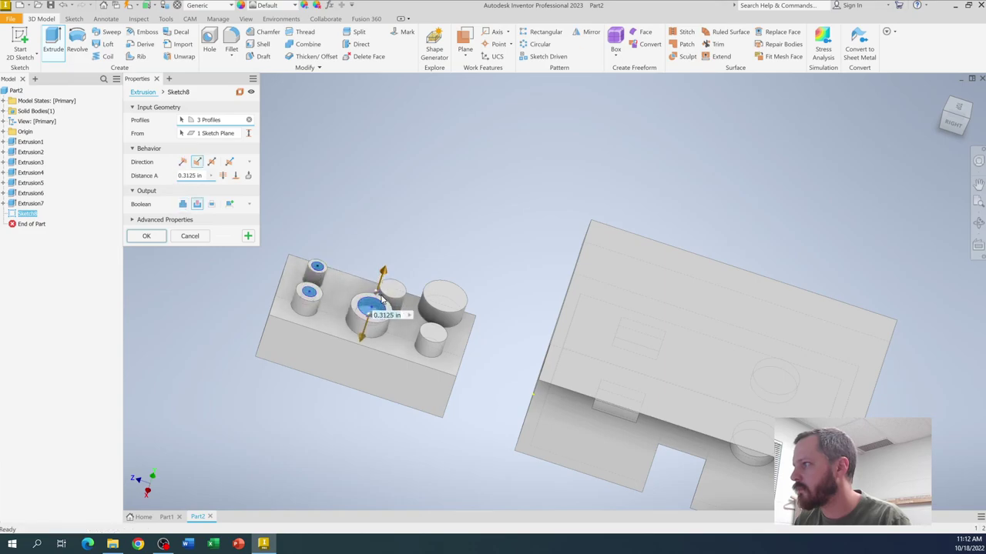
pyautogui.click(149, 237)
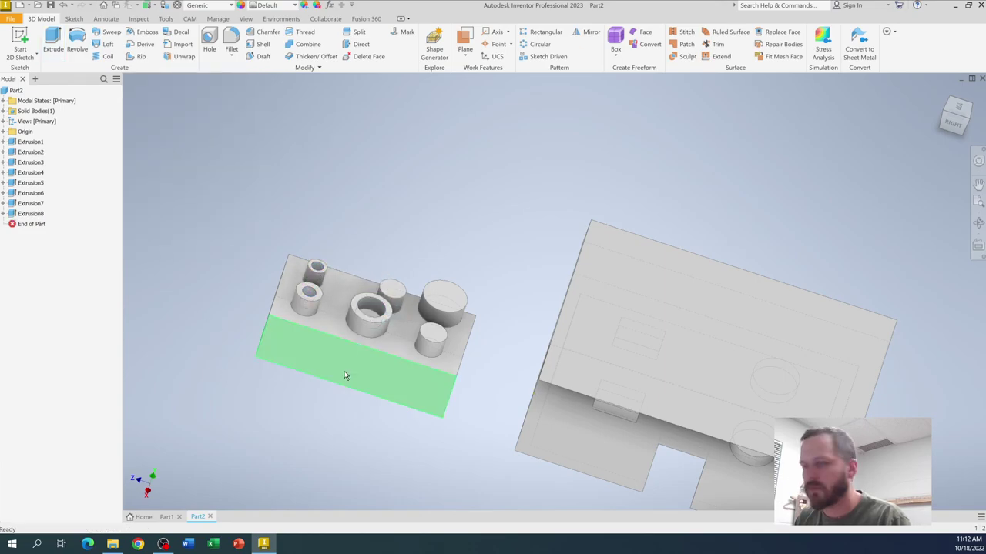
pyautogui.moveTo(312, 359)
pyautogui.keyDown('shift'); pyautogui.mouseDown(button='middle')
pyautogui.moveTo(326, 359)
pyautogui.moveTo(323, 375)
pyautogui.moveTo(312, 346)
pyautogui.moveTo(293, 354)
pyautogui.moveTo(301, 342)
pyautogui.mouseUp(button='middle'); pyautogui.keyUp('shift')
pyautogui.moveTo(481, 301); pyautogui.dragTo(437, 261, button='middle')
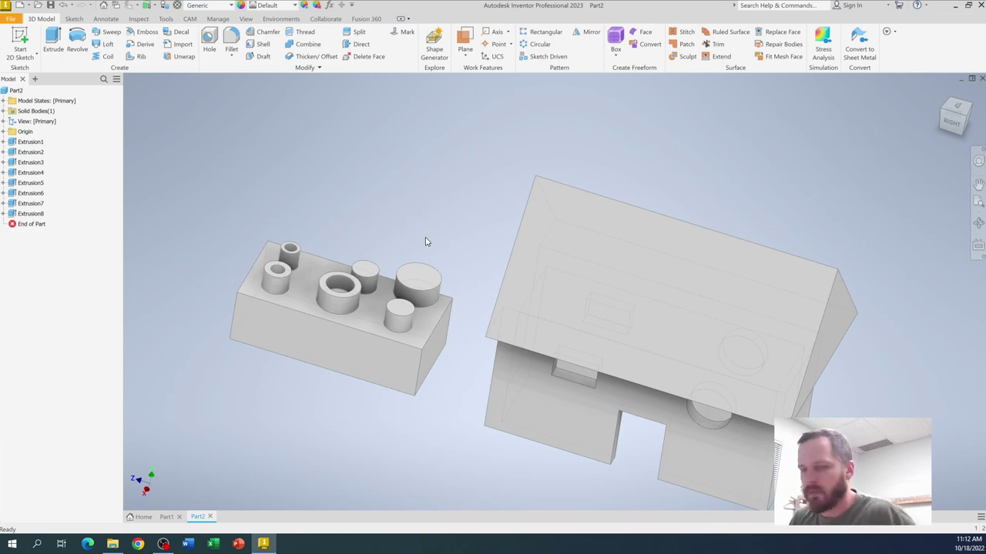
pyautogui.moveTo(426, 242); pyautogui.dragTo(388, 189, button='middle')
pyautogui.moveTo(165, 165); pyautogui.dragTo(435, 385)
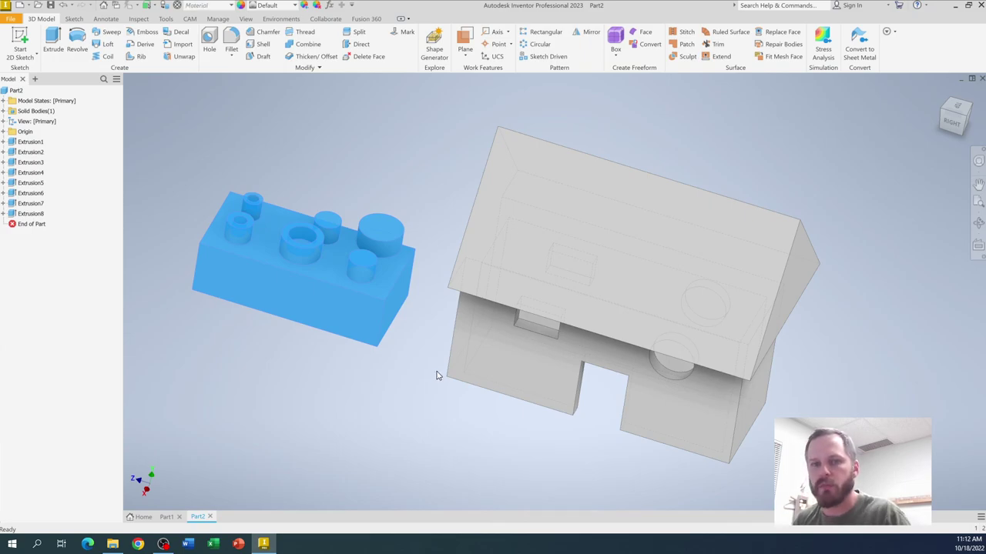